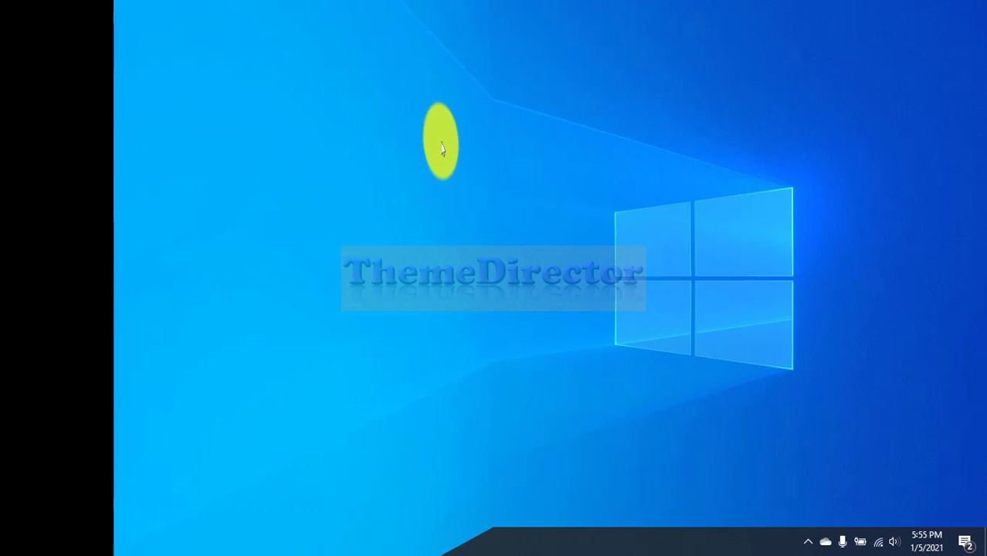
- Refresh the desktop four times from its right-click menu
{"action": "right_click", "coordinate": [400, 160]}
{"action": "left_click", "coordinate": [412, 194]}
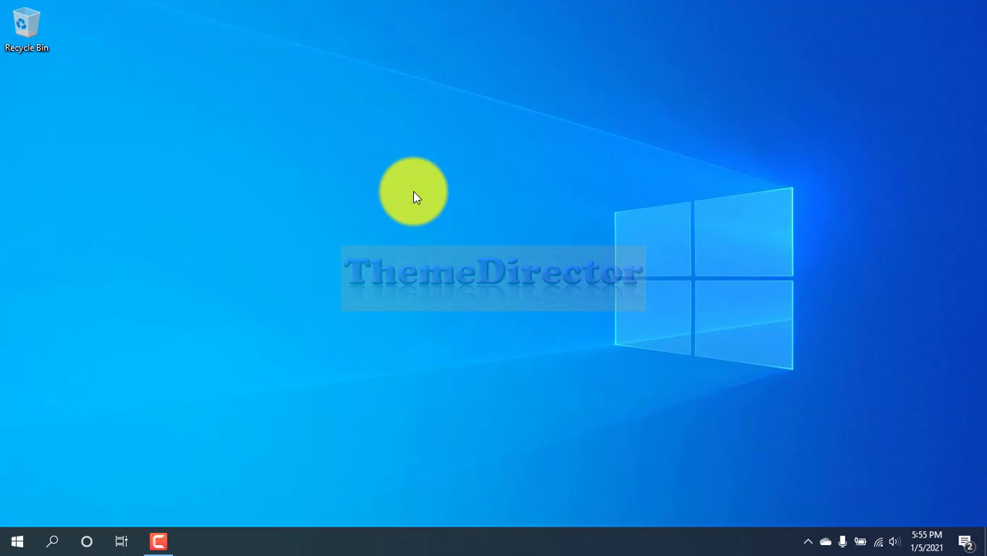
{"action": "right_click", "coordinate": [415, 193]}
{"action": "left_click", "coordinate": [452, 235]}
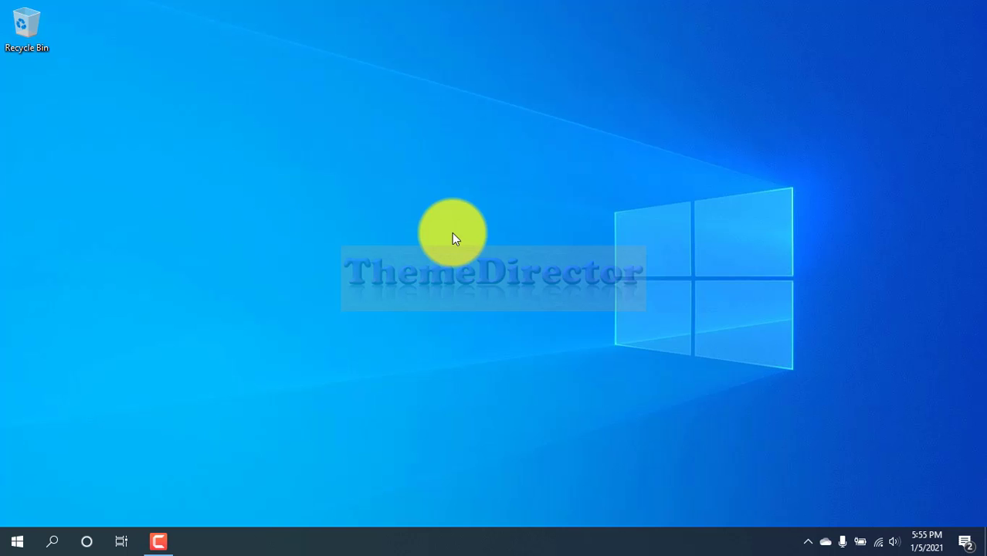
{"action": "right_click", "coordinate": [452, 234]}
{"action": "left_click", "coordinate": [486, 276]}
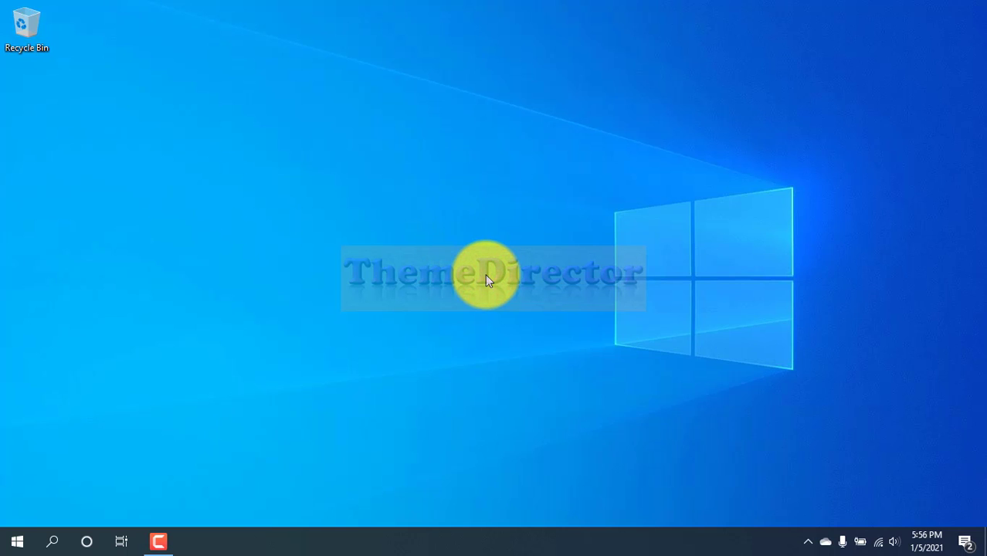
{"action": "right_click", "coordinate": [349, 139]}
{"action": "left_click", "coordinate": [397, 185]}
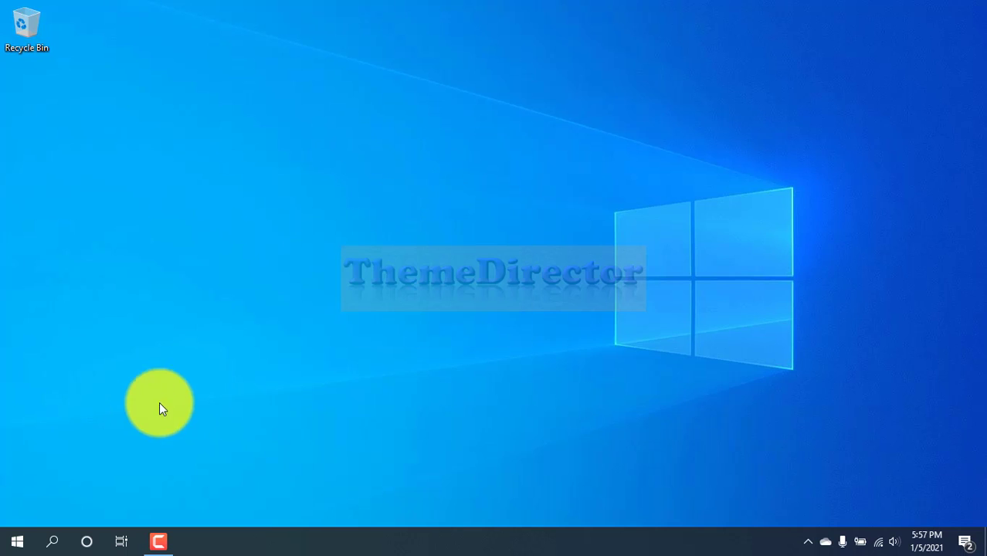
- Search Windows for 'services' and launch the Services app
{"action": "left_click", "coordinate": [52, 541]}
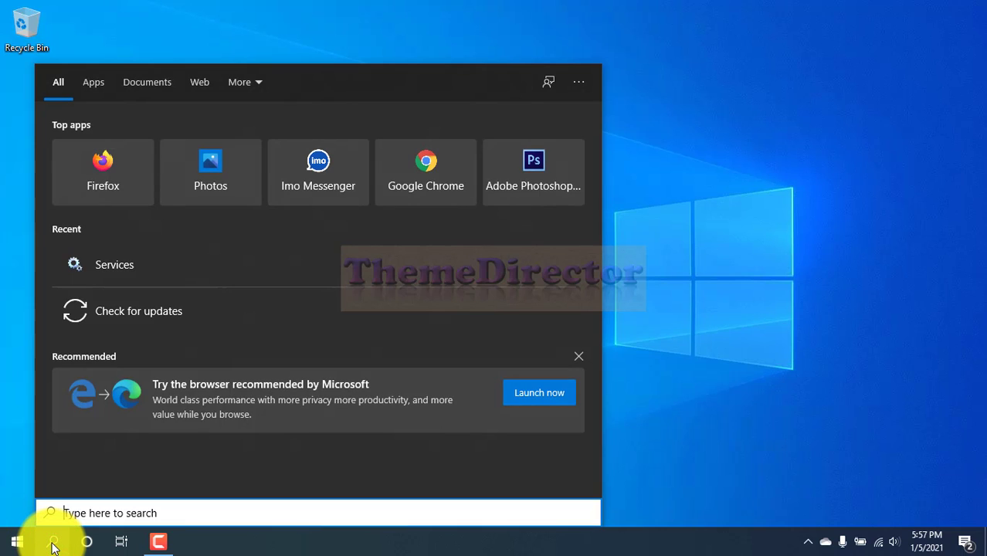
{"action": "type", "text": "services"}
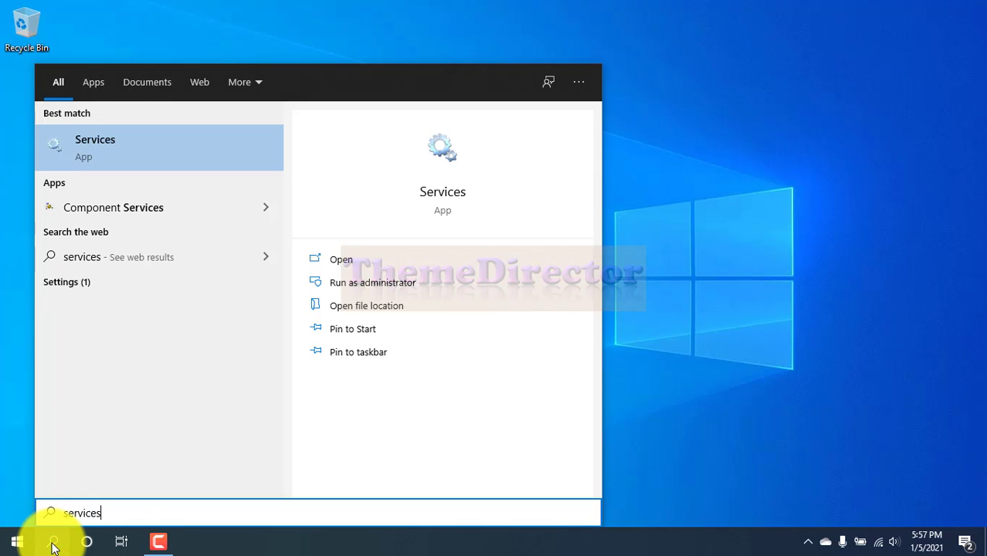
{"action": "left_click", "coordinate": [80, 141]}
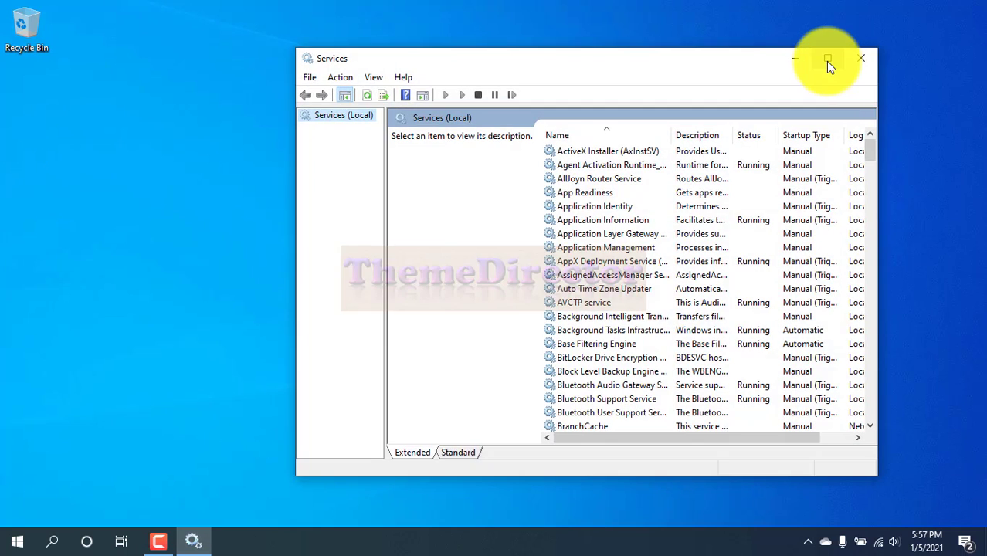
- Maximize the Services window and scroll its list down to Windows Update
{"action": "double_click", "coordinate": [825, 61]}
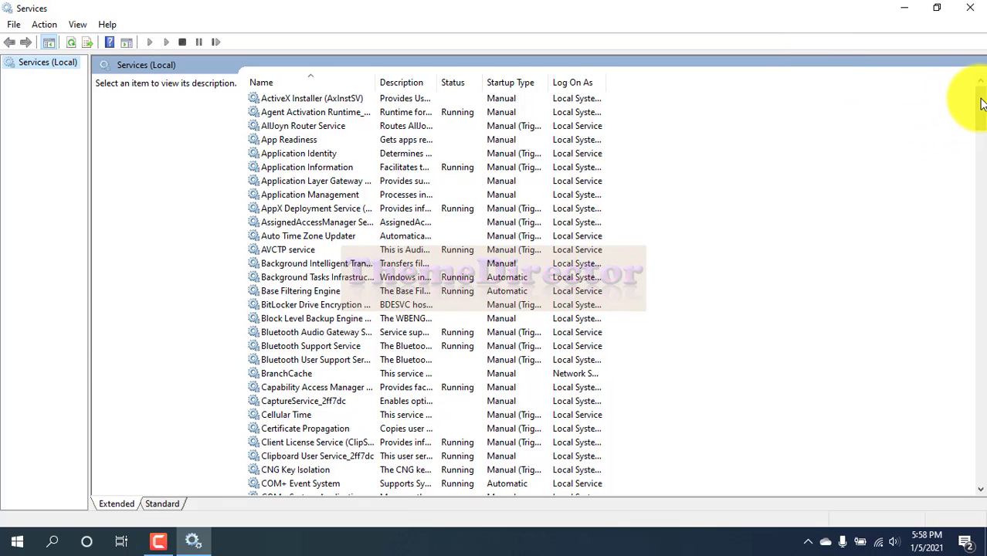
{"action": "left_click_drag", "start_coordinate": [981, 99], "coordinate": [971, 477]}
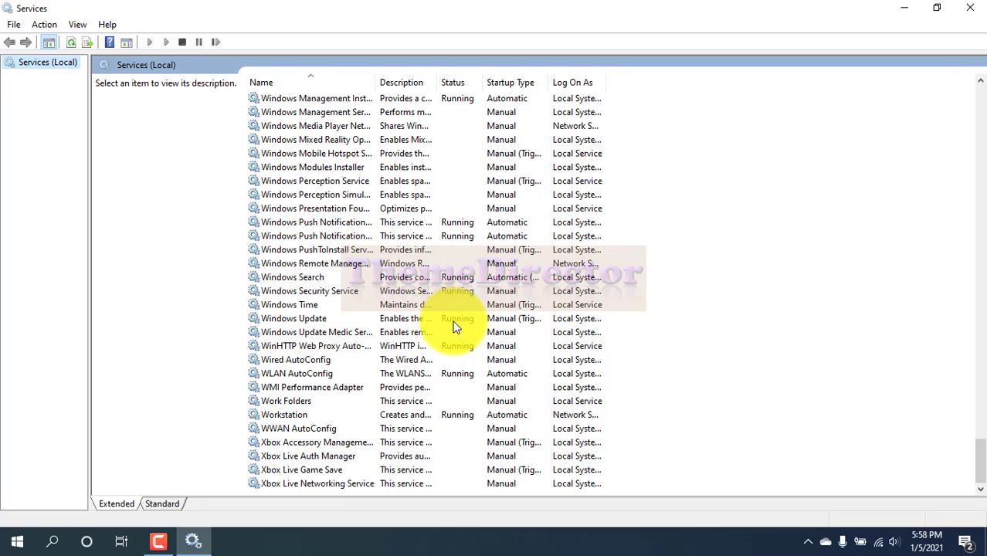
- In Windows Update properties, stop the service, choose startup type Disabled, then apply and OK
{"action": "double_click", "coordinate": [275, 323]}
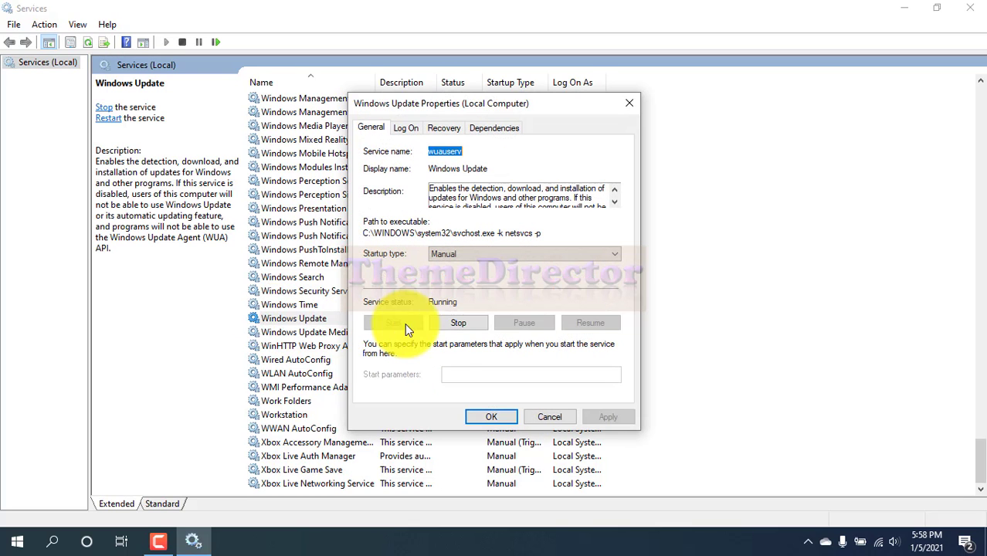
{"action": "left_click", "coordinate": [459, 323]}
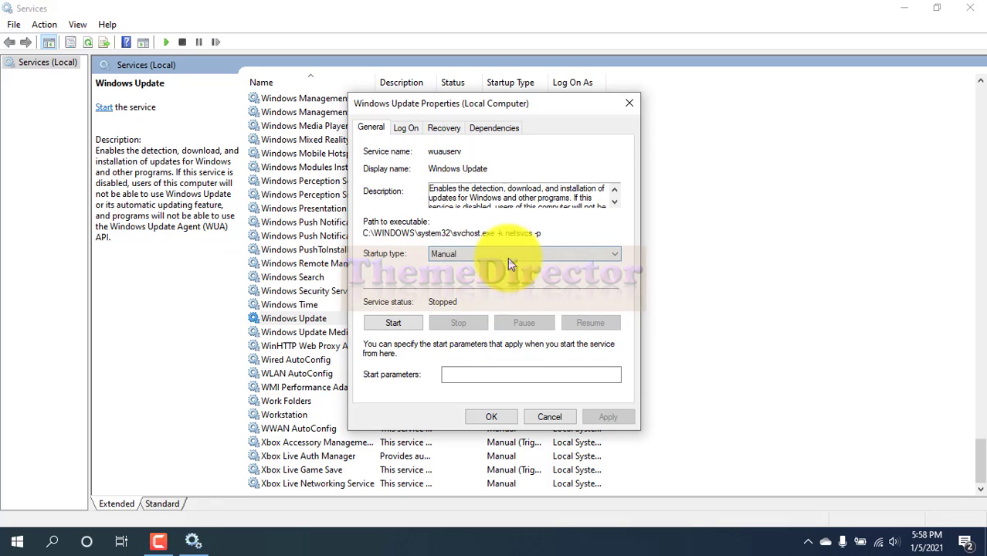
{"action": "left_click", "coordinate": [508, 258]}
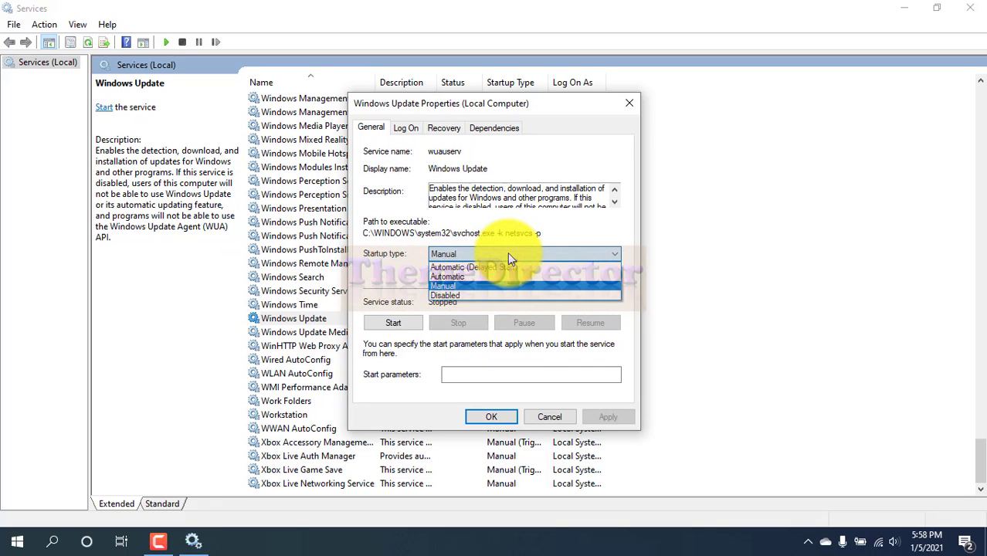
{"action": "left_click", "coordinate": [458, 294]}
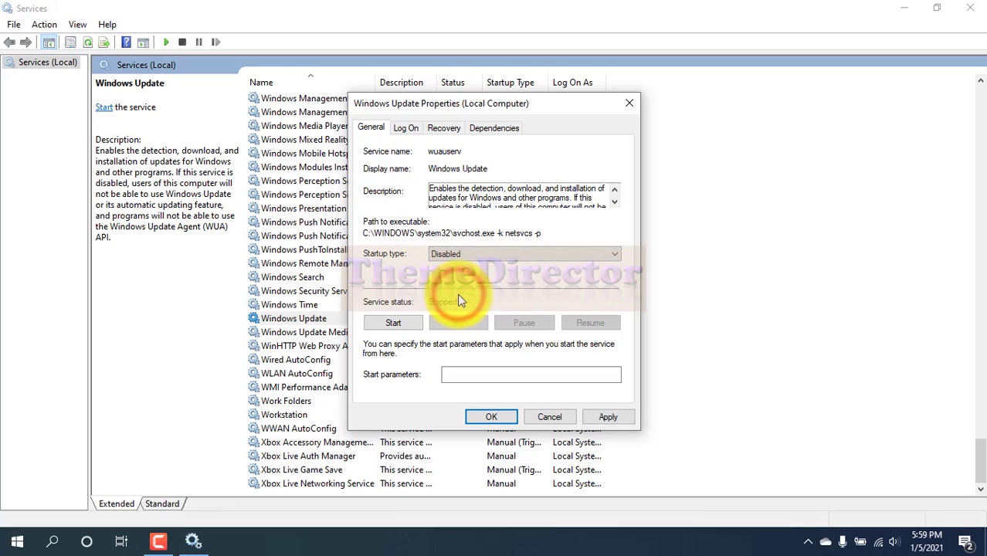
{"action": "left_click", "coordinate": [614, 417]}
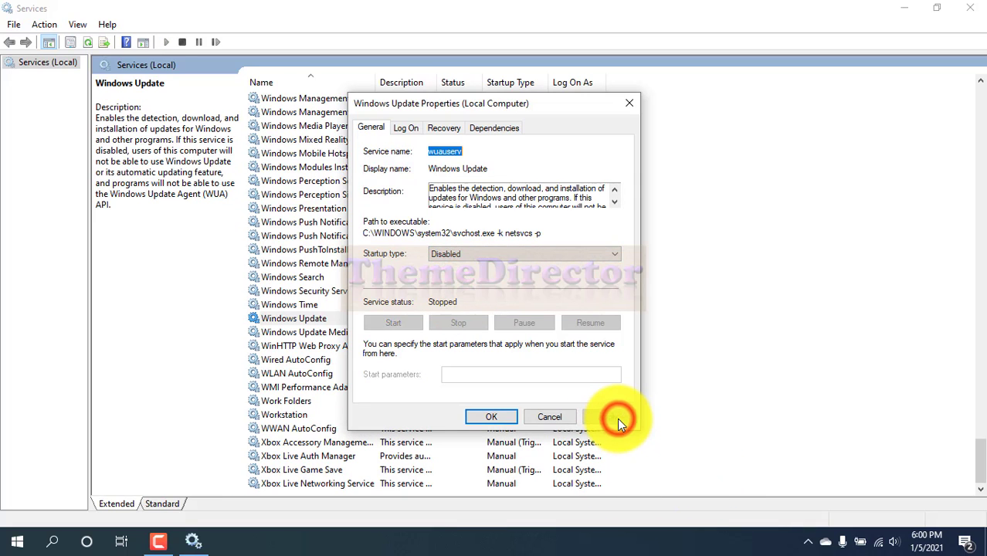
{"action": "left_click", "coordinate": [501, 417]}
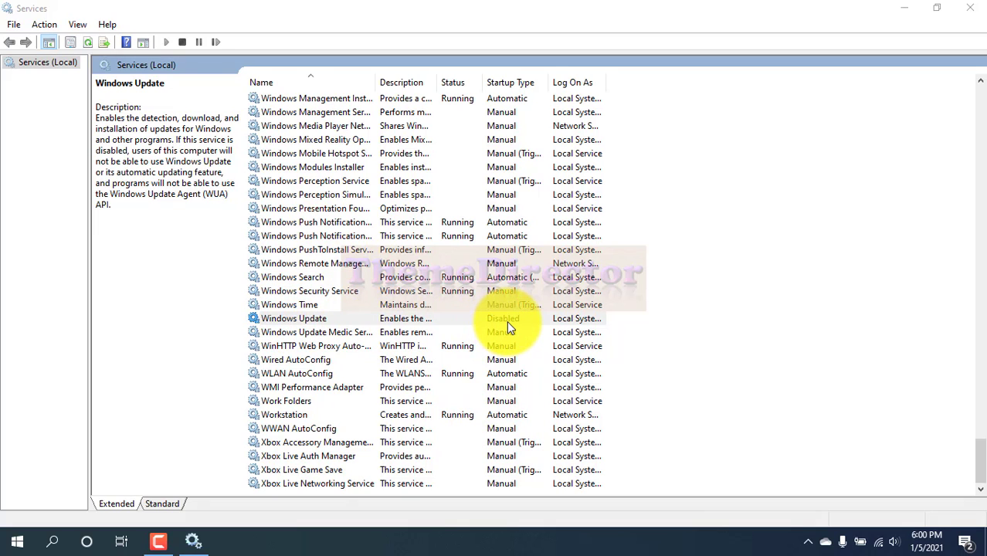
- Close Services and search Windows for 'gpedit'
{"action": "left_click", "coordinate": [970, 10]}
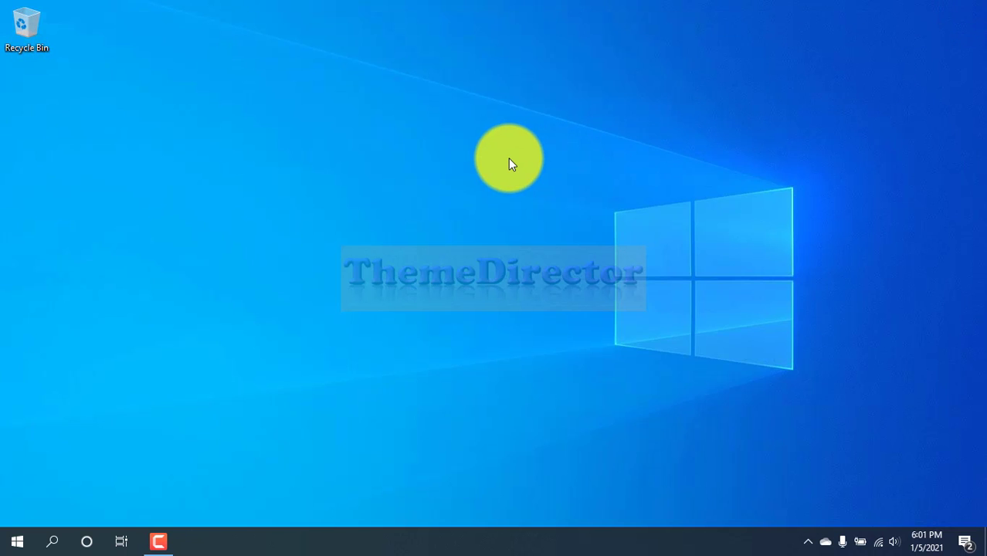
{"action": "left_click", "coordinate": [54, 545]}
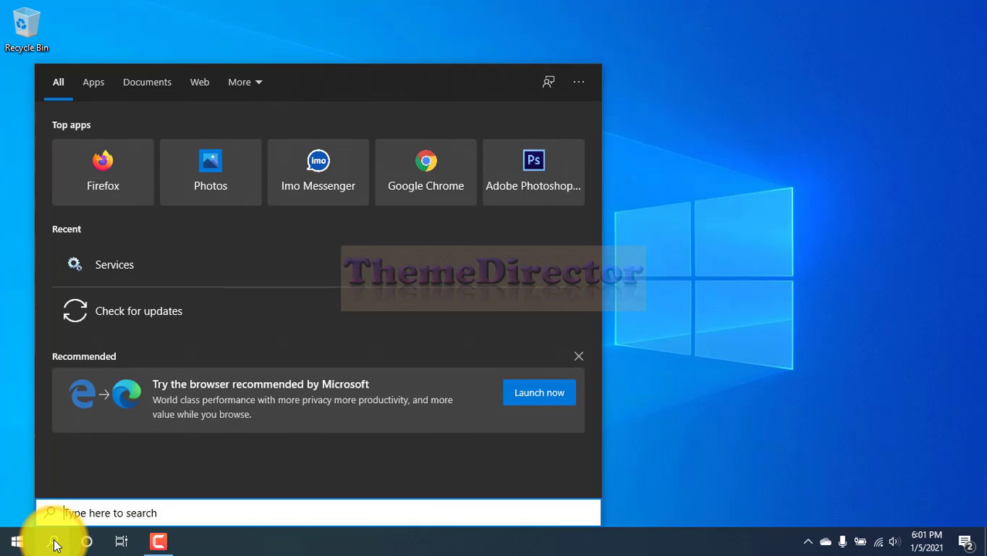
{"action": "type", "text": "gpedit"}
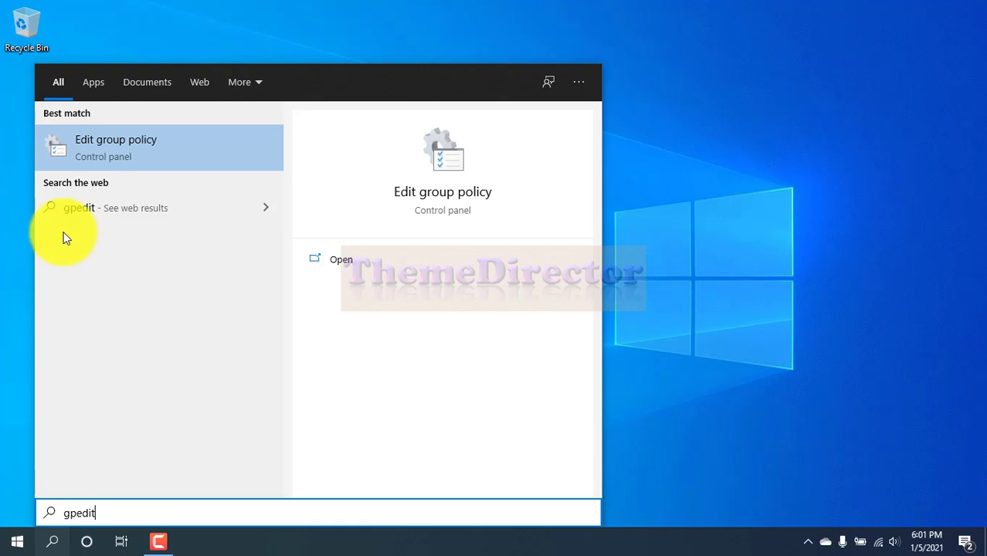
- Launch Local Group Policy Editor, maximize it and widen the tree pane
{"action": "left_click", "coordinate": [67, 147]}
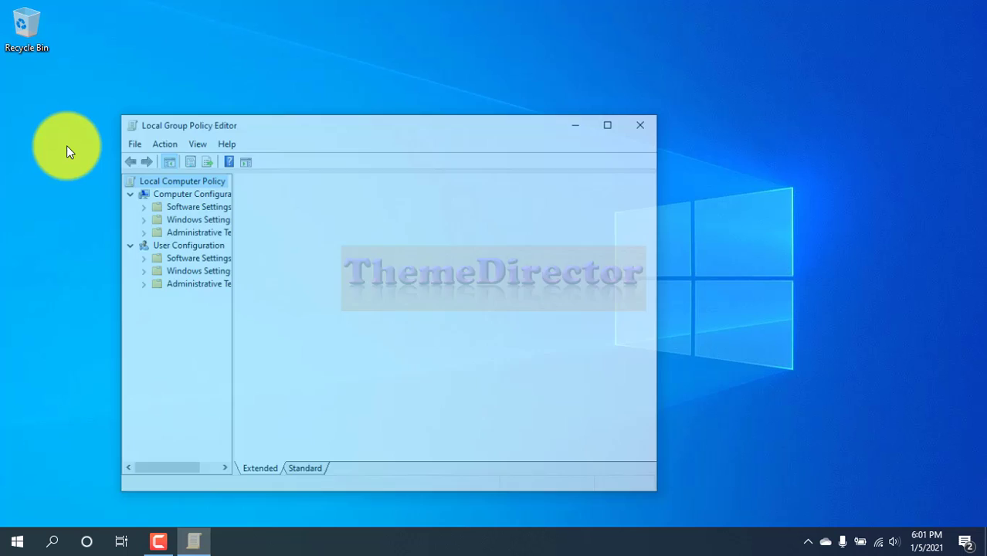
{"action": "left_click", "coordinate": [613, 124]}
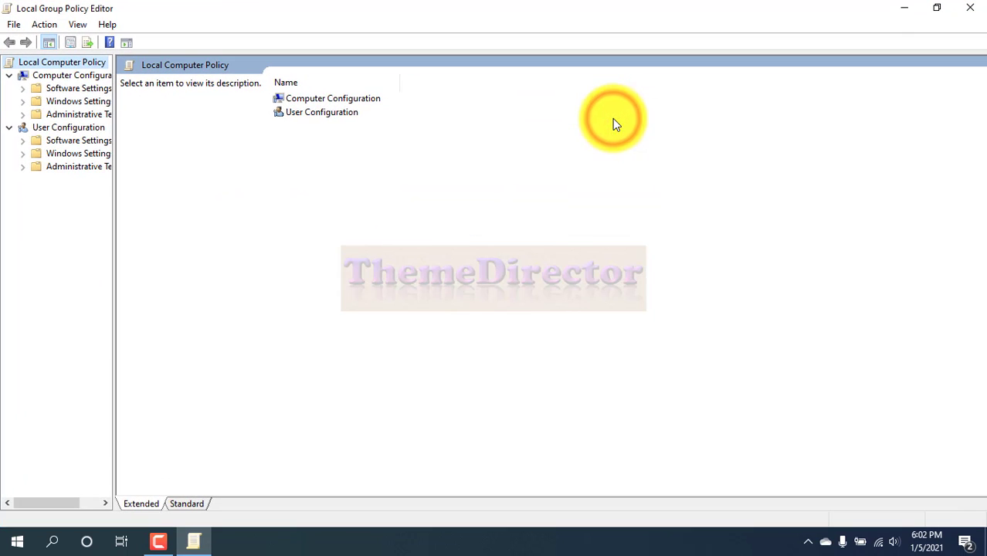
{"action": "left_click_drag", "start_coordinate": [114, 308], "coordinate": [258, 304]}
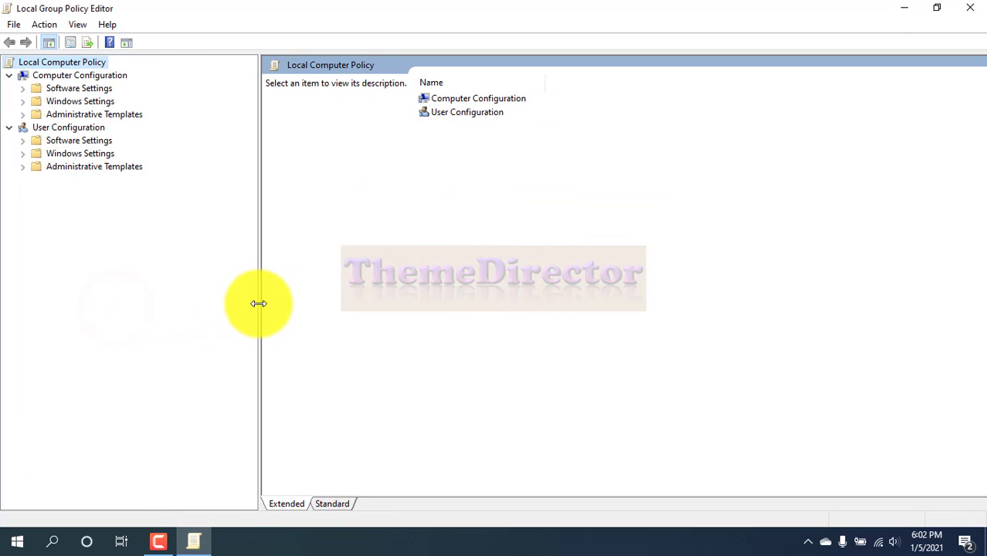
- Expand Administrative Templates and Windows Components, then scroll down toward Windows Update
{"action": "left_click", "coordinate": [23, 116]}
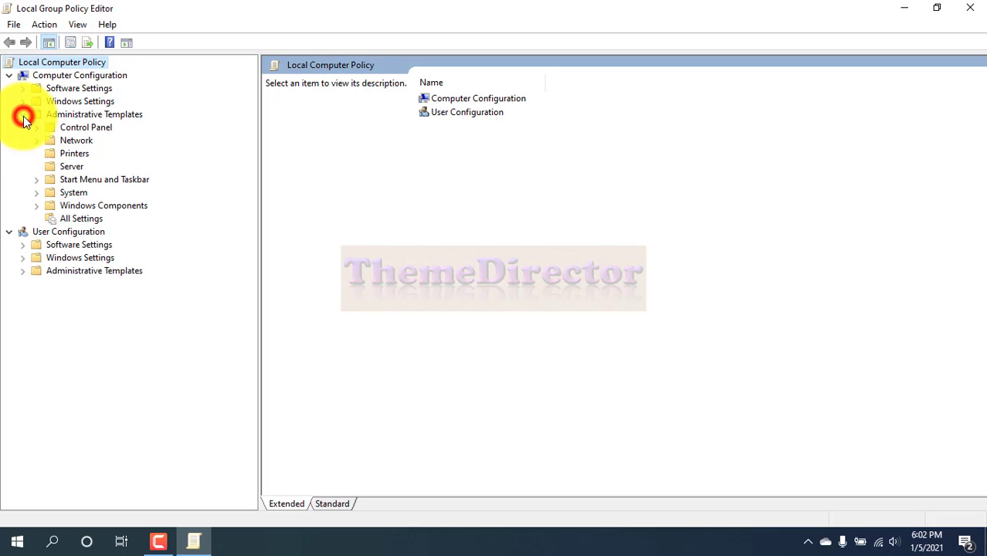
{"action": "left_click", "coordinate": [36, 206]}
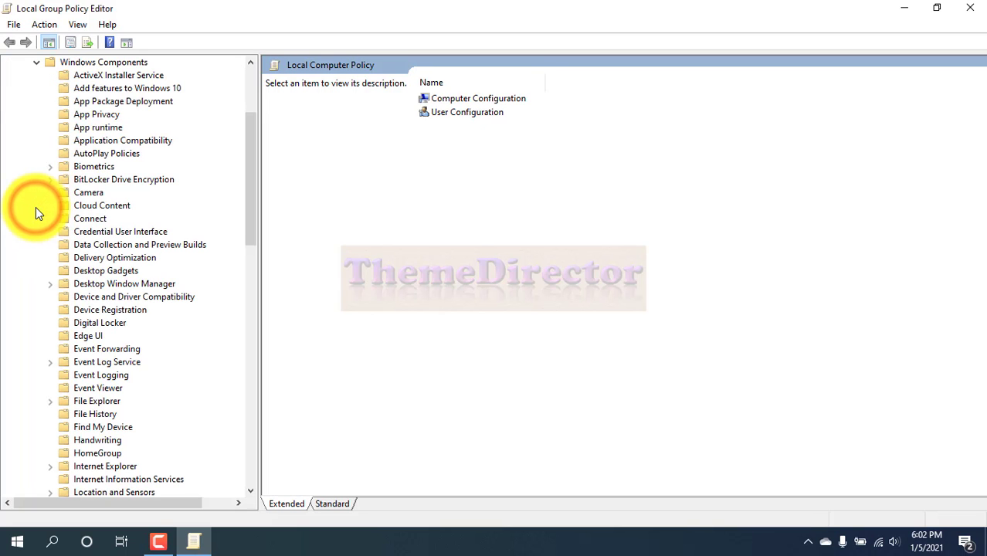
{"action": "scroll", "coordinate": [42, 217], "scroll_direction": "down", "scroll_amount": 3}
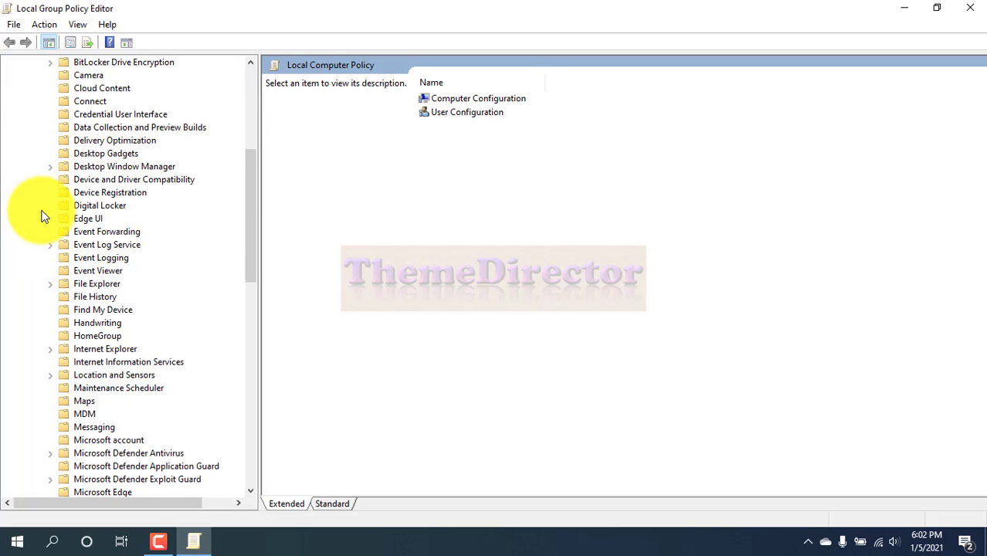
{"action": "scroll", "coordinate": [42, 216], "scroll_direction": "down", "scroll_amount": 4}
{"action": "scroll", "coordinate": [81, 246], "scroll_direction": "down", "scroll_amount": 2}
{"action": "scroll", "coordinate": [84, 249], "scroll_direction": "down", "scroll_amount": 3}
{"action": "scroll", "coordinate": [85, 252], "scroll_direction": "down", "scroll_amount": 2}
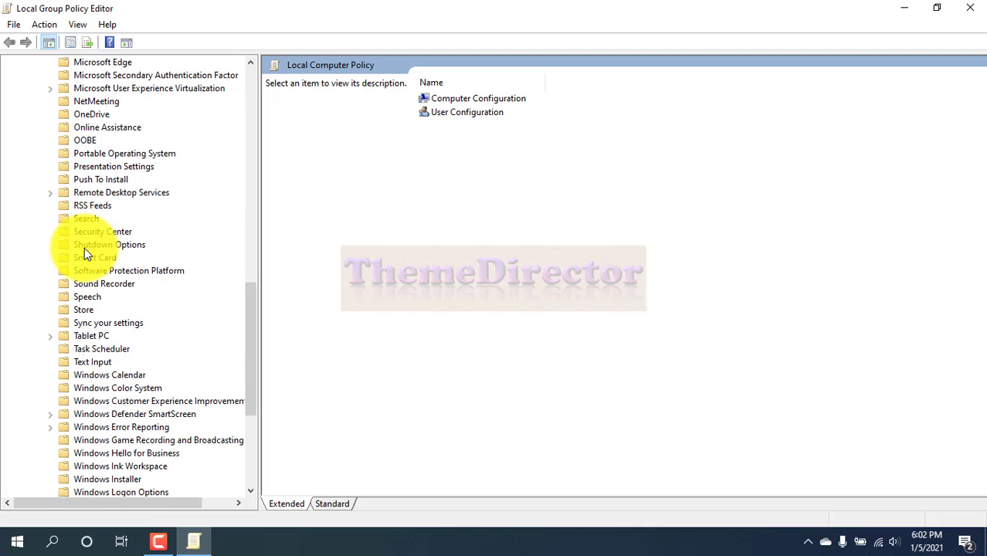
{"action": "scroll", "coordinate": [84, 247], "scroll_direction": "down", "scroll_amount": 4}
{"action": "scroll", "coordinate": [84, 247], "scroll_direction": "down", "scroll_amount": 2}
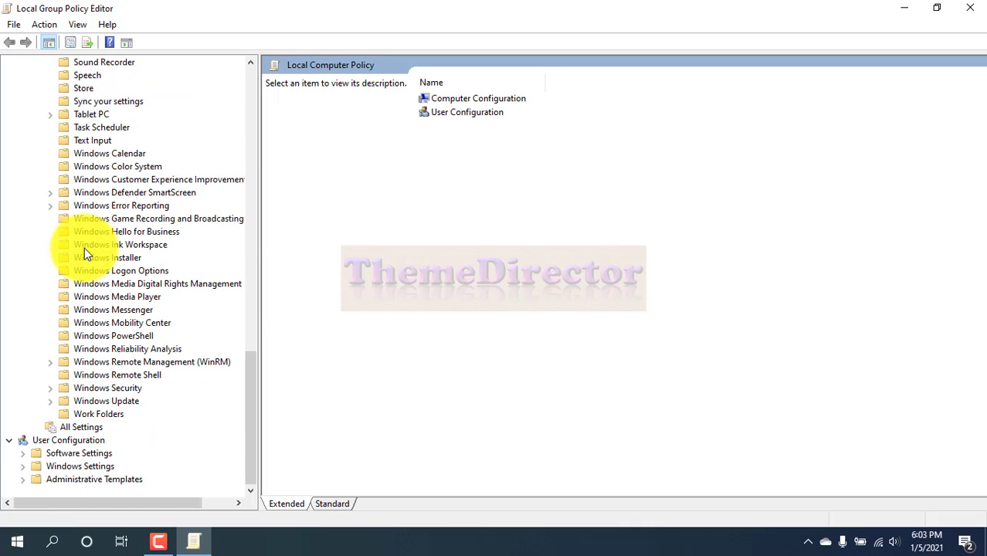
- Open the Windows Update policy folder and select Configure Automatic Updates
{"action": "left_click", "coordinate": [72, 399]}
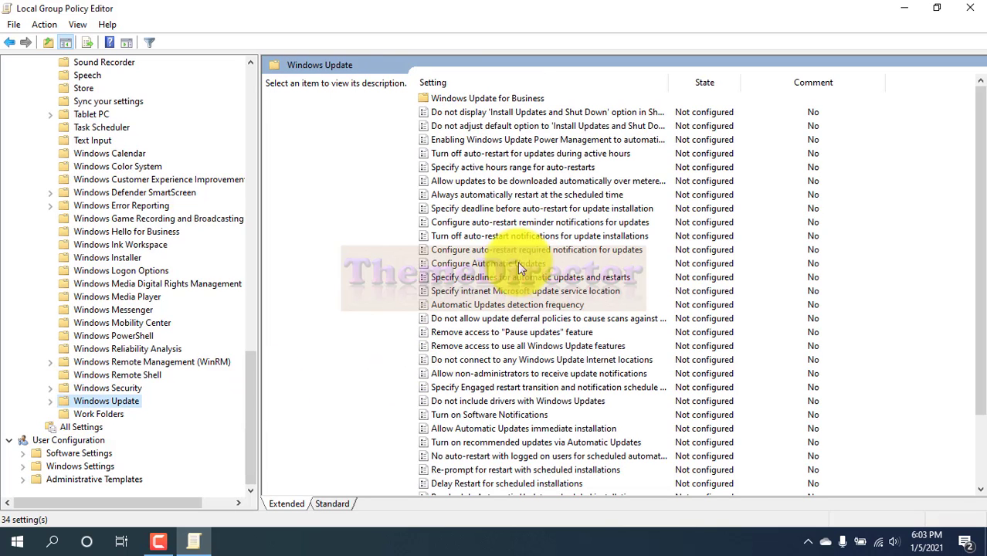
{"action": "left_click", "coordinate": [469, 264]}
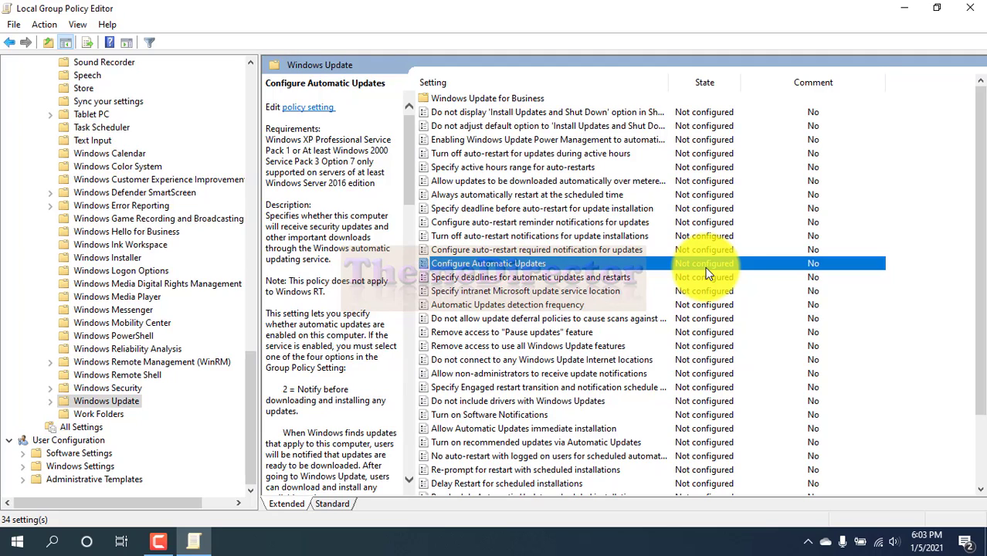
- Choose Disabled in the Configure Automatic Updates policy window, then apply and OK
{"action": "double_click", "coordinate": [427, 263]}
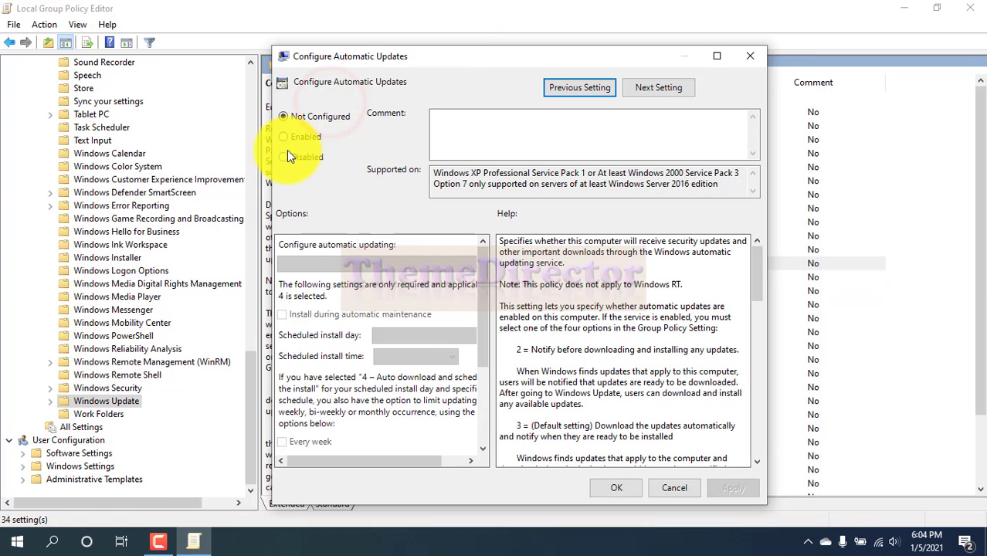
{"action": "left_click", "coordinate": [283, 158]}
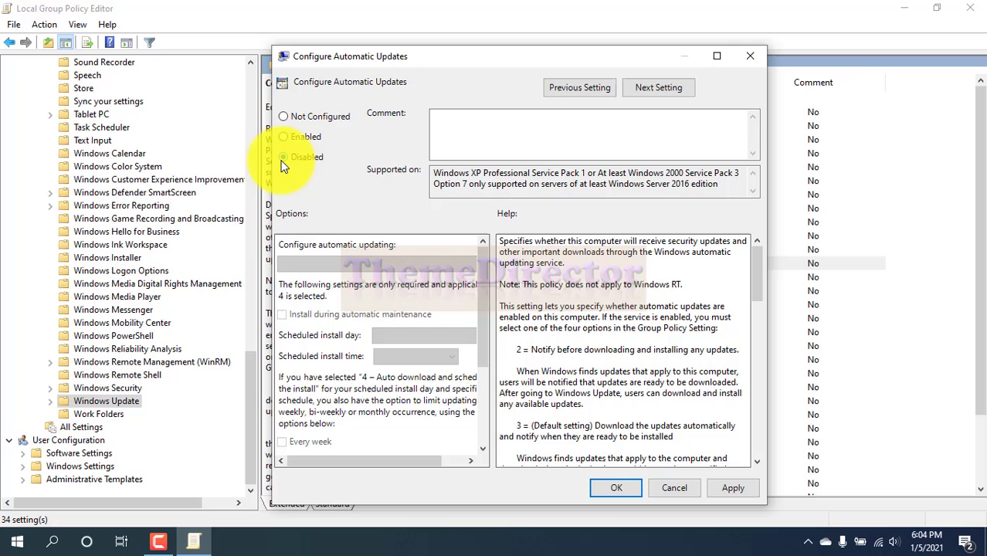
{"action": "left_click", "coordinate": [726, 487]}
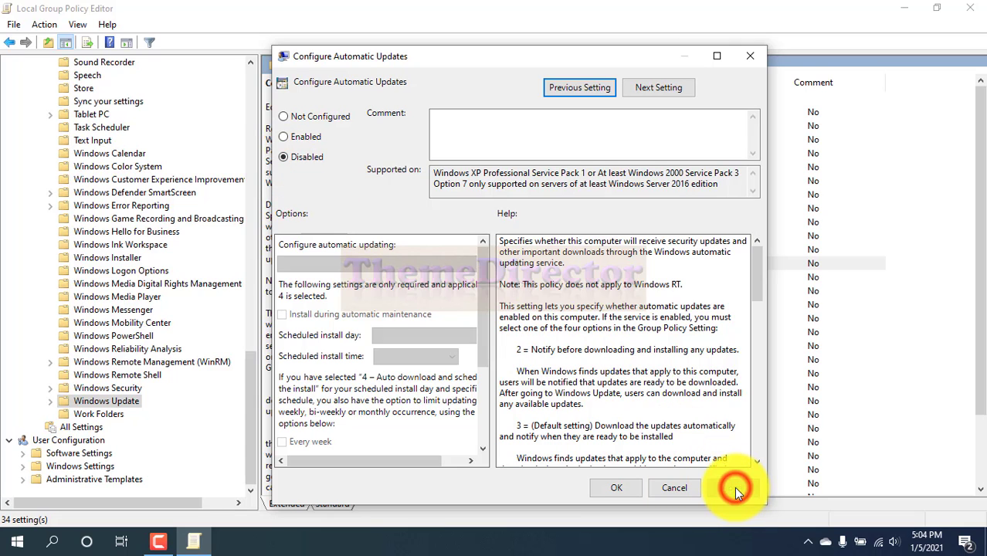
{"action": "left_click", "coordinate": [628, 493]}
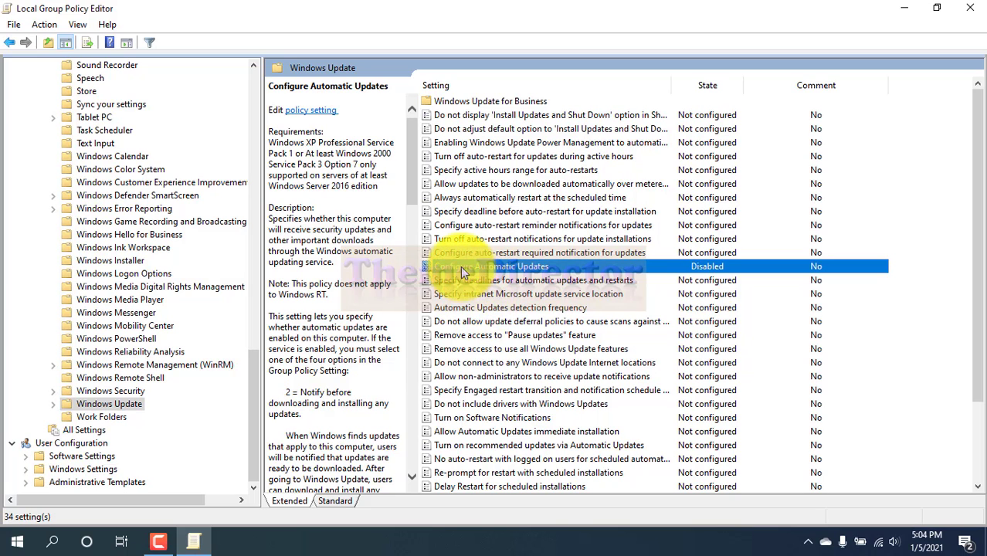
- Close the policy editor and search Windows for 'regedit'
{"action": "left_click", "coordinate": [970, 8]}
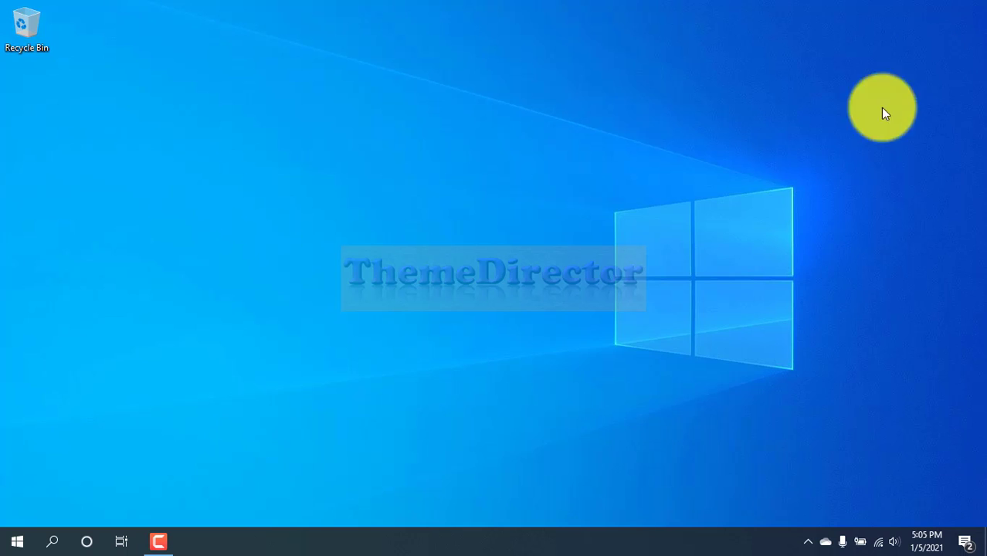
{"action": "left_click", "coordinate": [51, 544]}
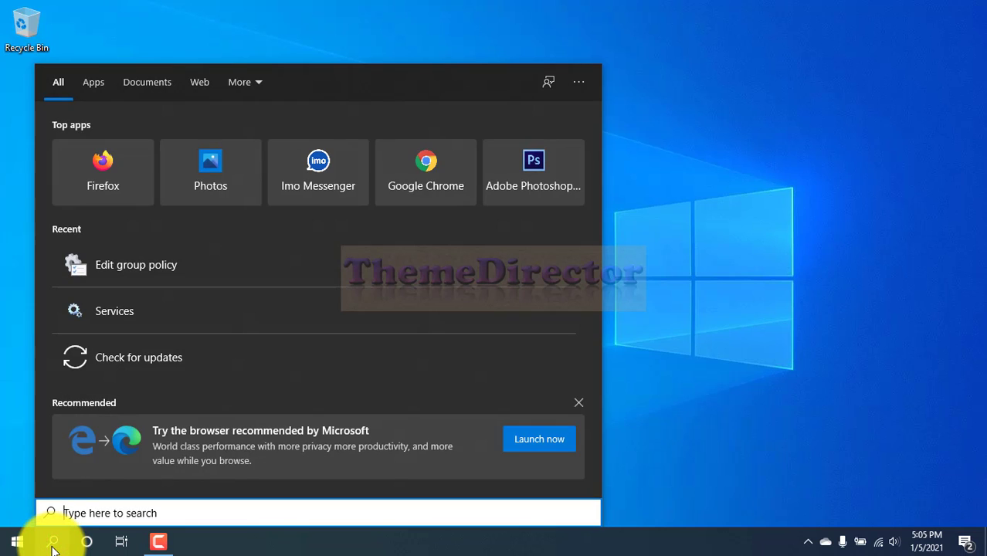
{"action": "type", "text": "rege"}
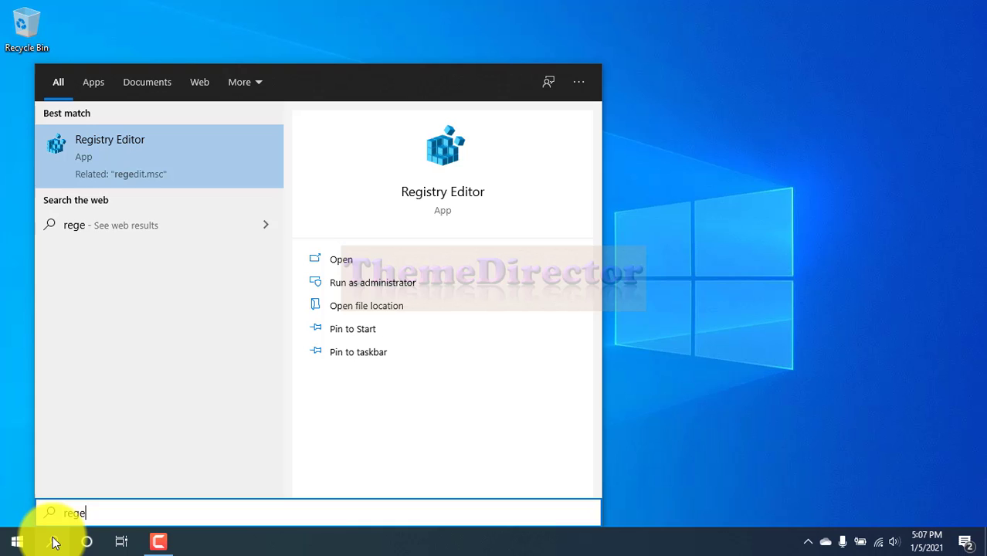
{"action": "type", "text": "dit"}
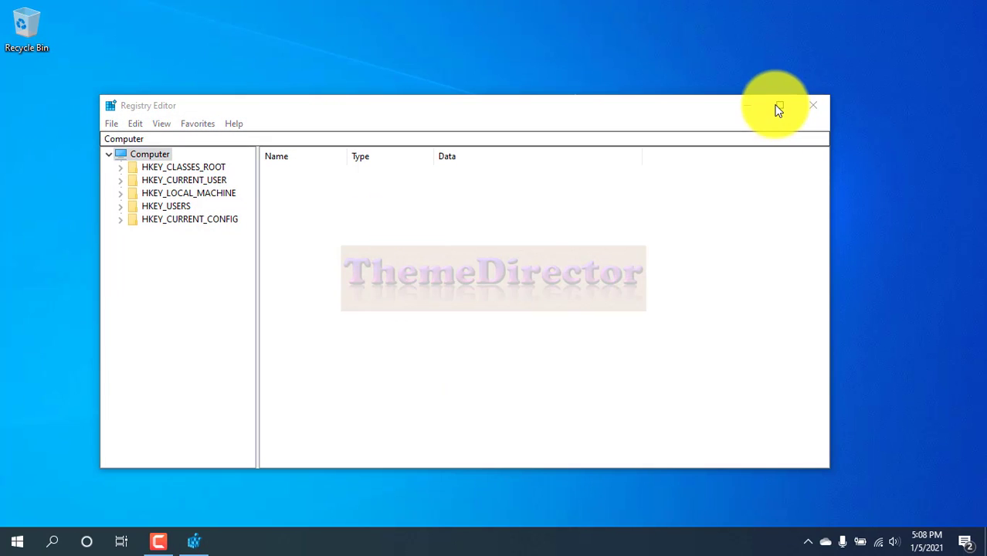
- Maximize Registry Editor, widen its tree, and expand HKLM\SOFTWARE\Policies\Microsoft\Windows
{"action": "left_click", "coordinate": [776, 103]}
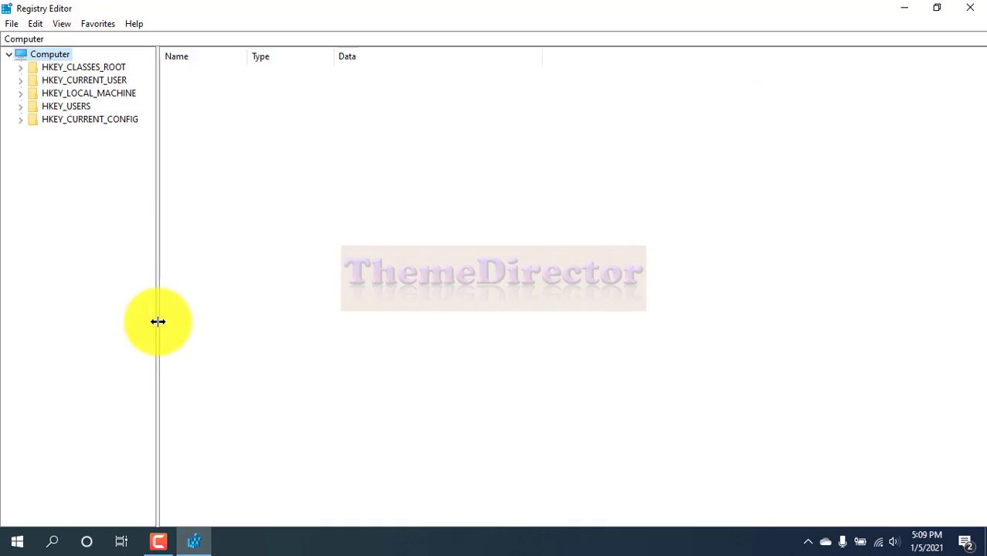
{"action": "left_click_drag", "start_coordinate": [158, 322], "coordinate": [414, 310]}
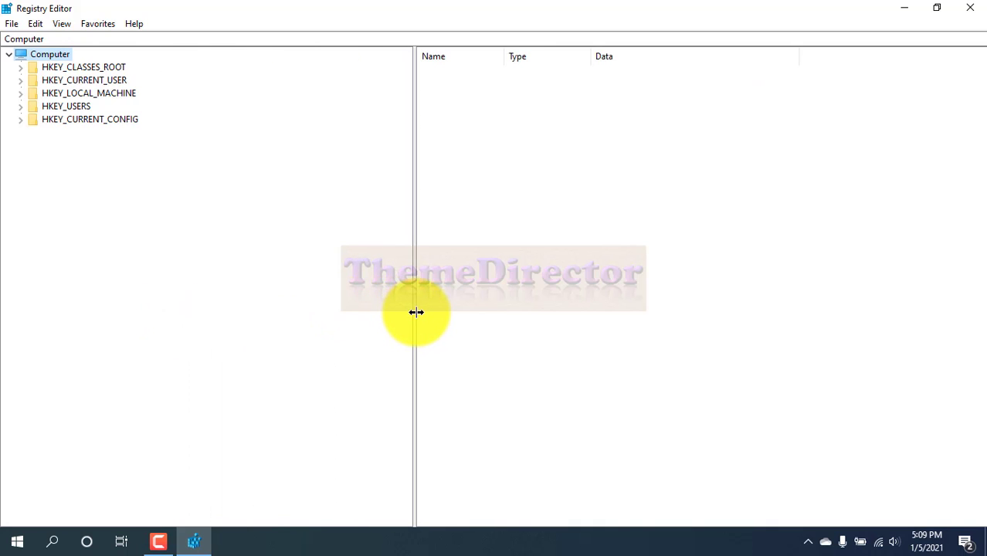
{"action": "left_click", "coordinate": [21, 94]}
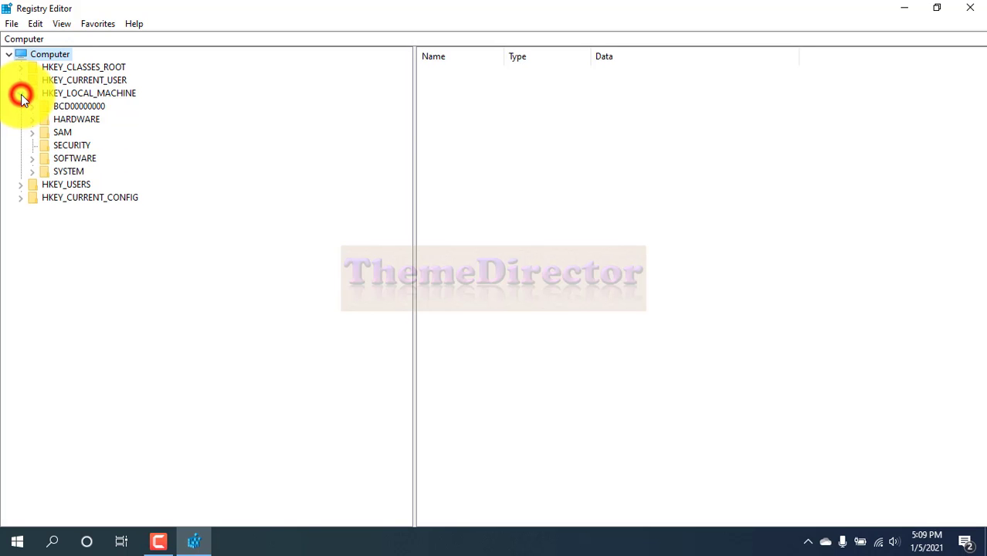
{"action": "left_click", "coordinate": [33, 159]}
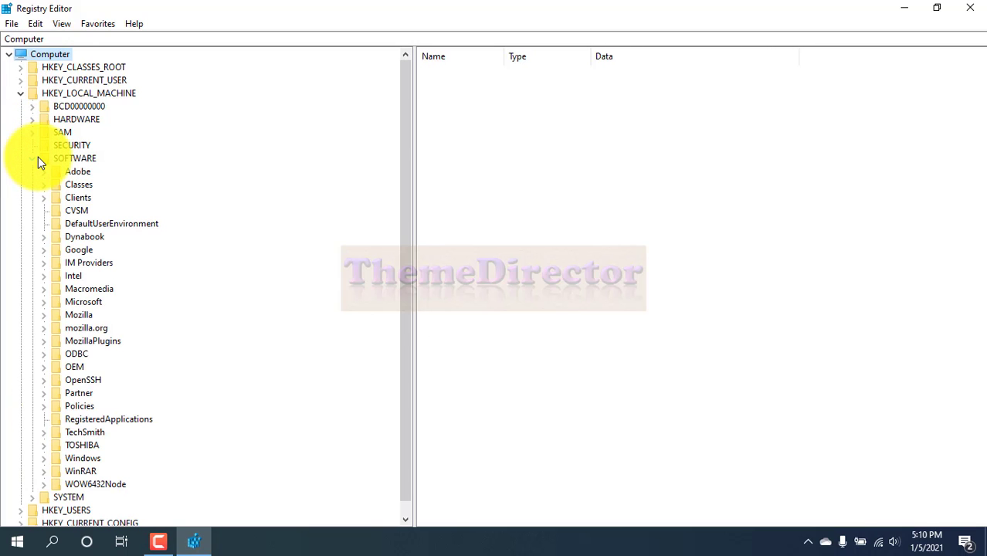
{"action": "left_click", "coordinate": [43, 406]}
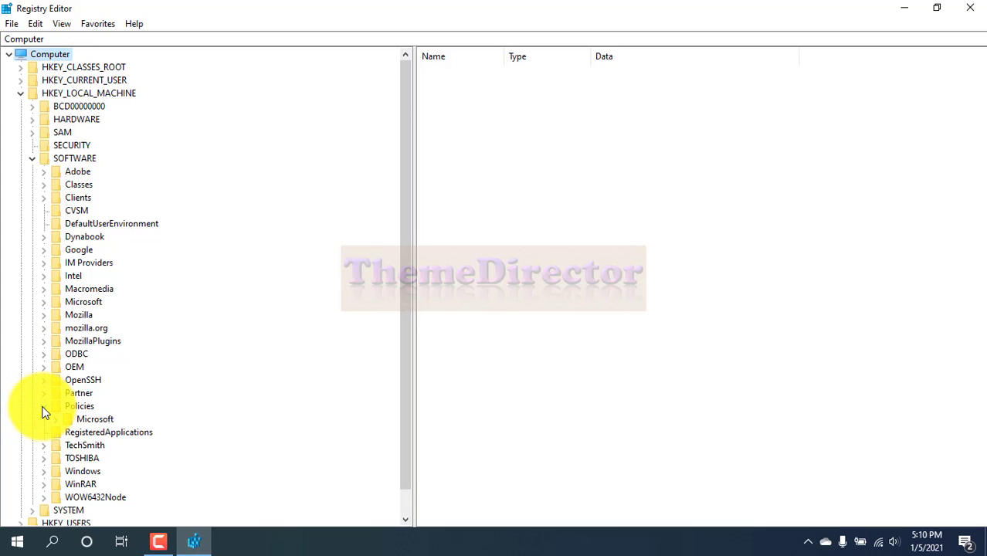
{"action": "left_click", "coordinate": [56, 417]}
{"action": "double_click", "coordinate": [83, 493]}
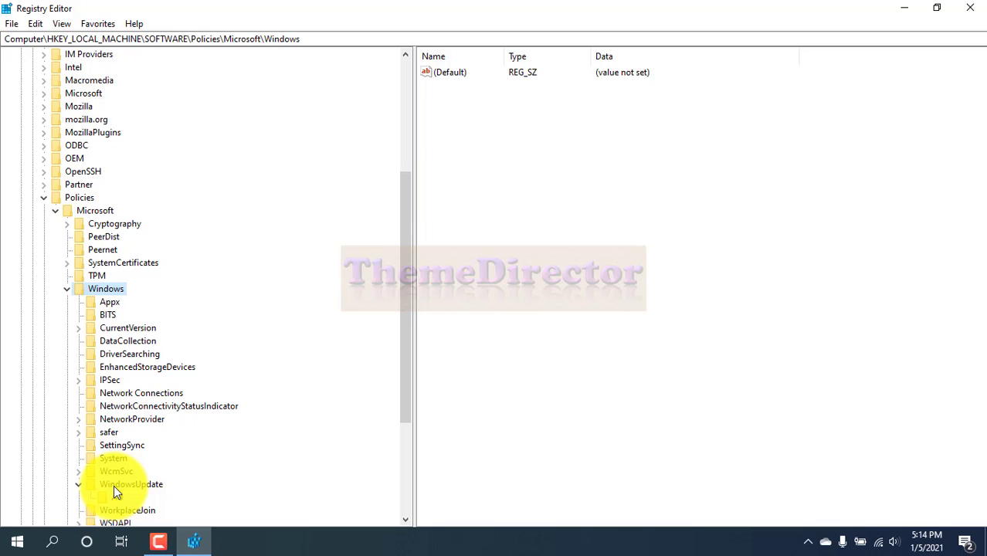
- Create a New Key #1 under the Windows policies key, then delete it again
{"action": "right_click", "coordinate": [99, 290]}
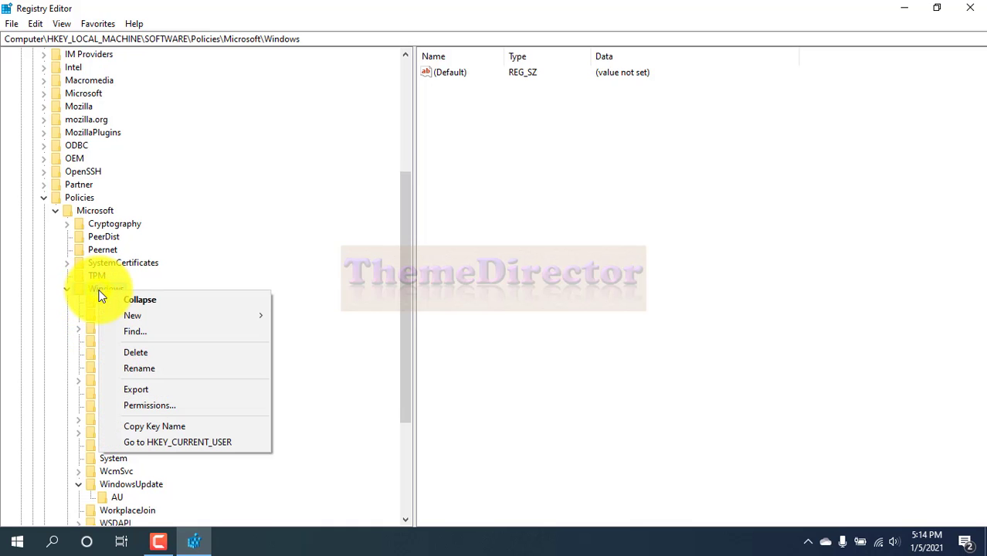
{"action": "left_click", "coordinate": [195, 317]}
{"action": "left_click", "coordinate": [302, 319]}
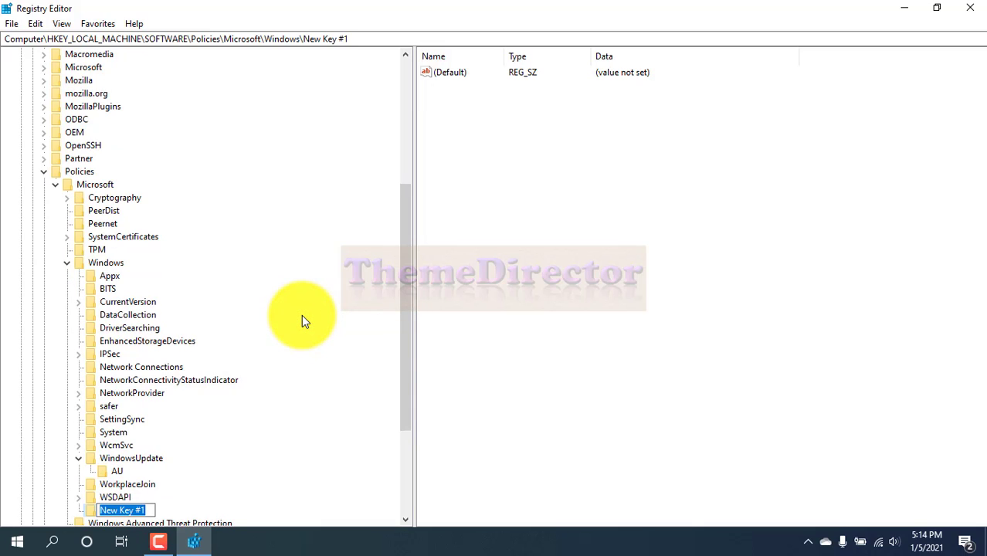
{"action": "scroll", "coordinate": [128, 506], "scroll_direction": "down", "scroll_amount": 1}
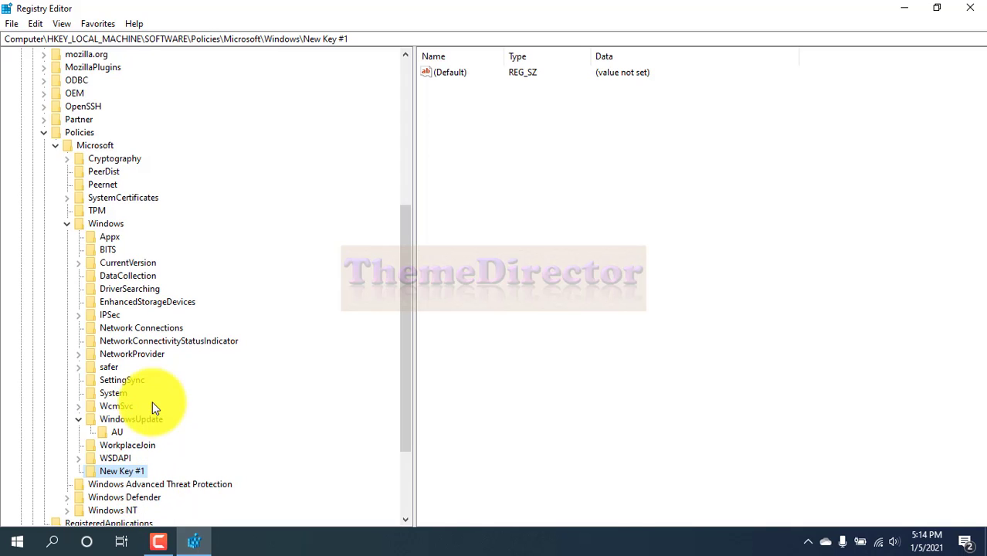
{"action": "right_click", "coordinate": [93, 471]}
{"action": "left_click", "coordinate": [133, 388]}
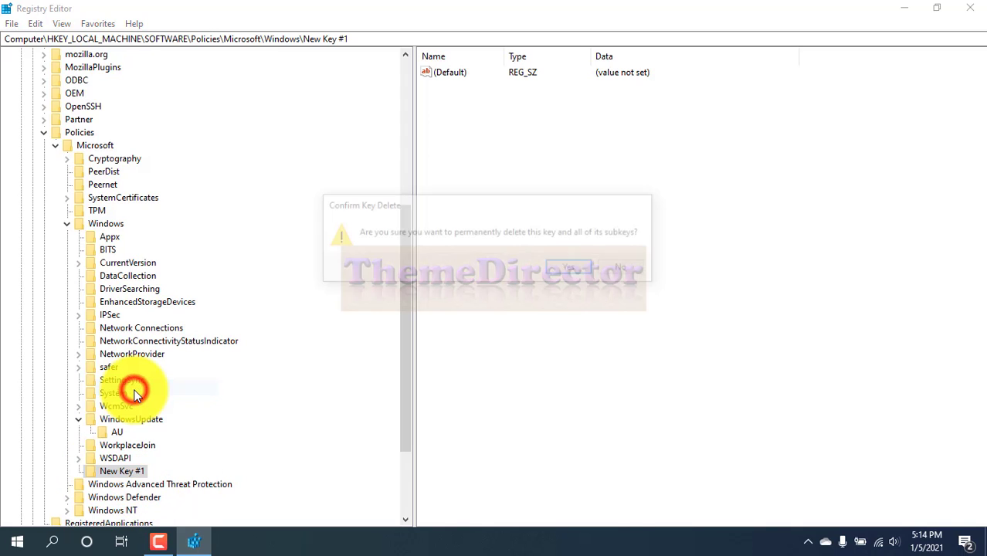
{"action": "left_click", "coordinate": [566, 270]}
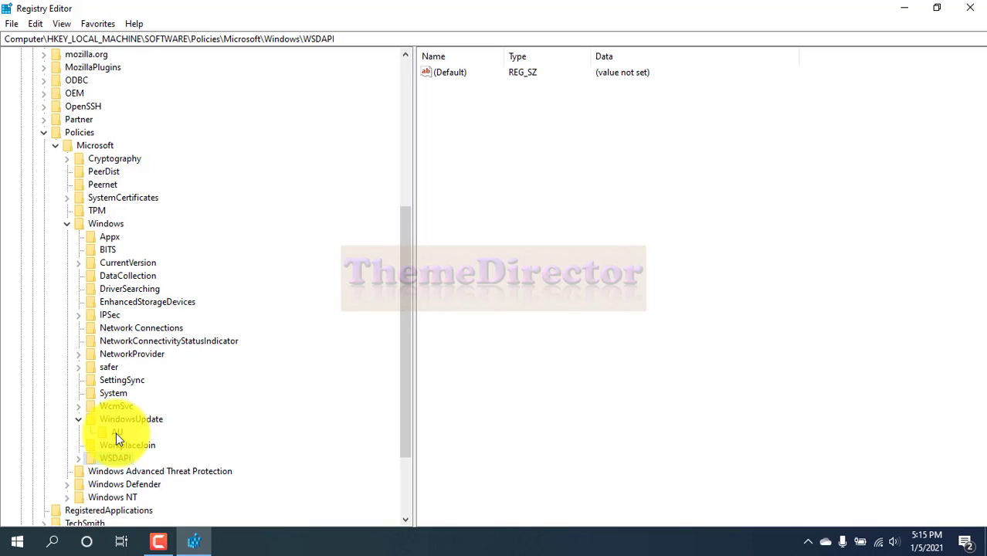
{"action": "left_click", "coordinate": [116, 432]}
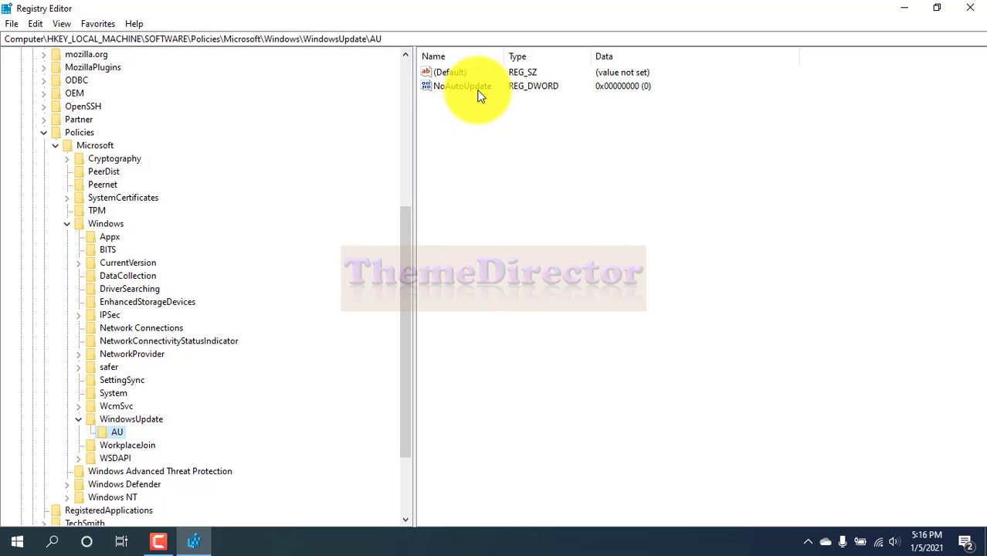
{"action": "right_click", "coordinate": [574, 193]}
{"action": "mouse_move", "coordinate": [609, 198]}
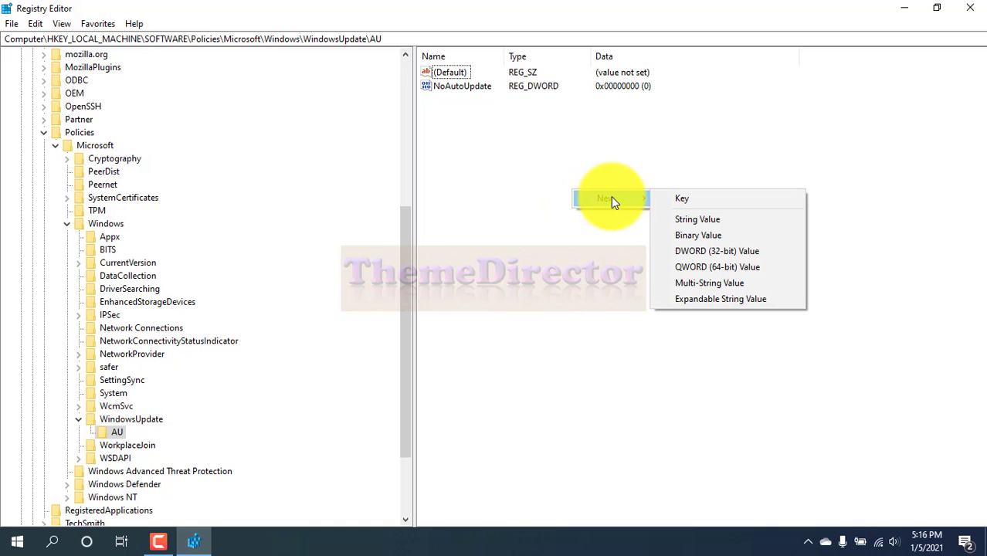
{"action": "left_click", "coordinate": [713, 251]}
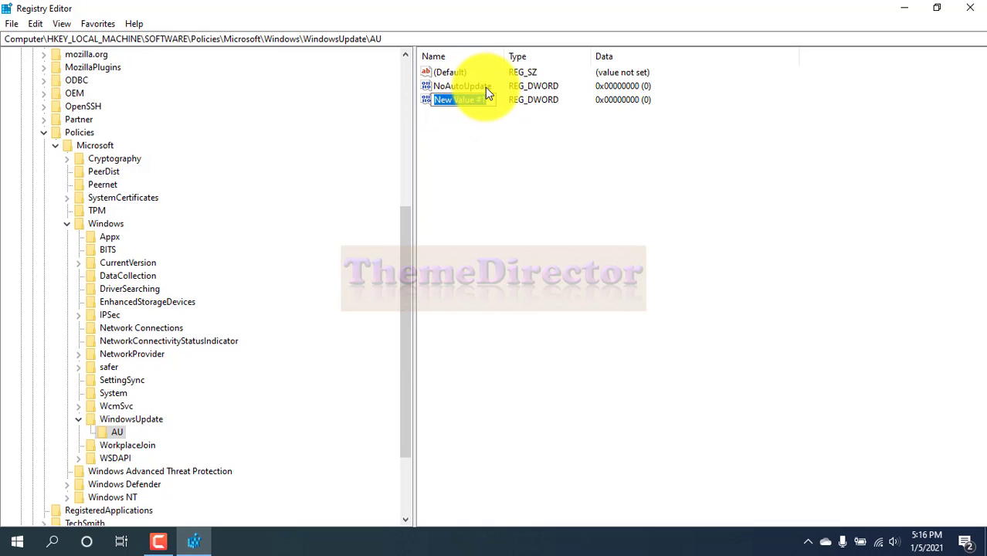
{"action": "right_click", "coordinate": [427, 100]}
{"action": "left_click", "coordinate": [461, 146]}
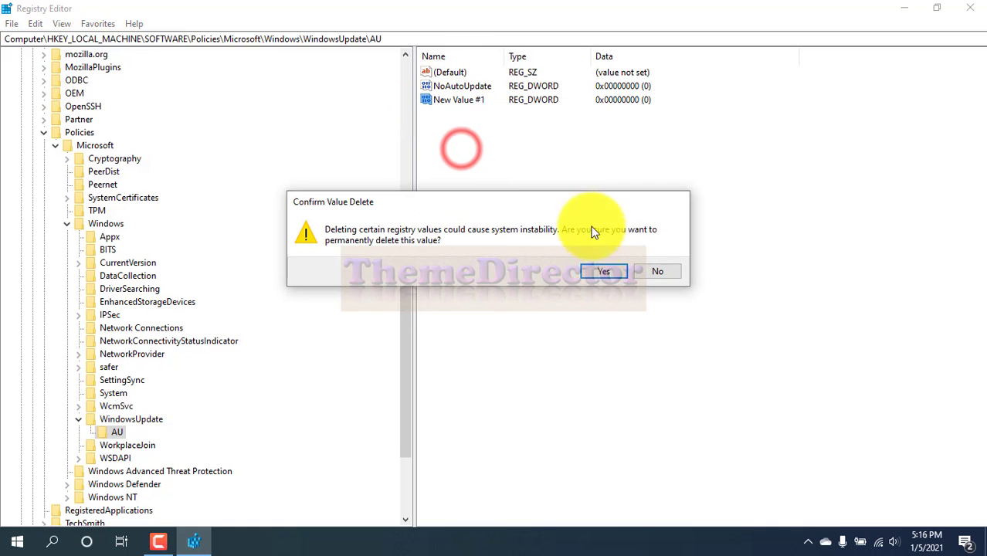
{"action": "left_click", "coordinate": [598, 274]}
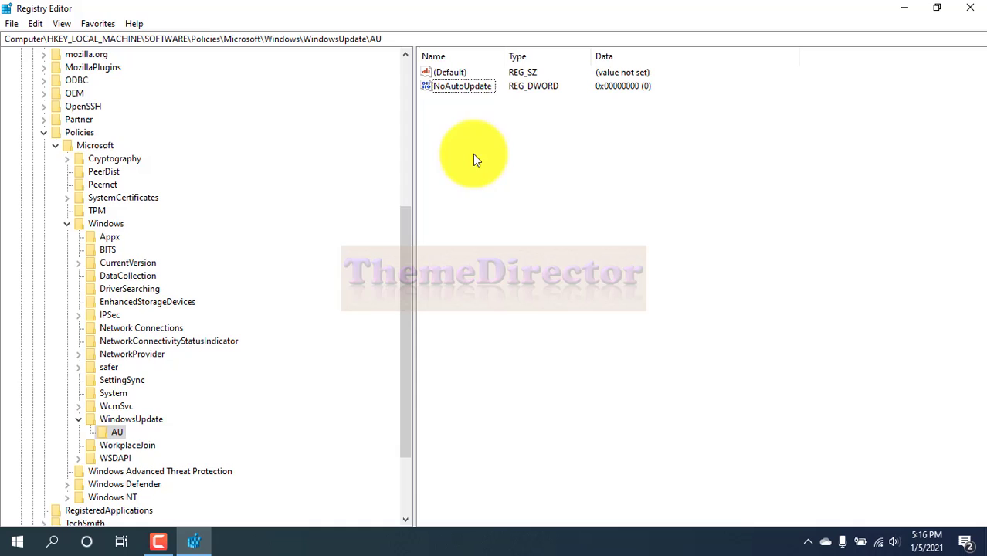
- Change the NoAutoUpdate DWORD's value data to 1 and save it
{"action": "left_click", "coordinate": [425, 87]}
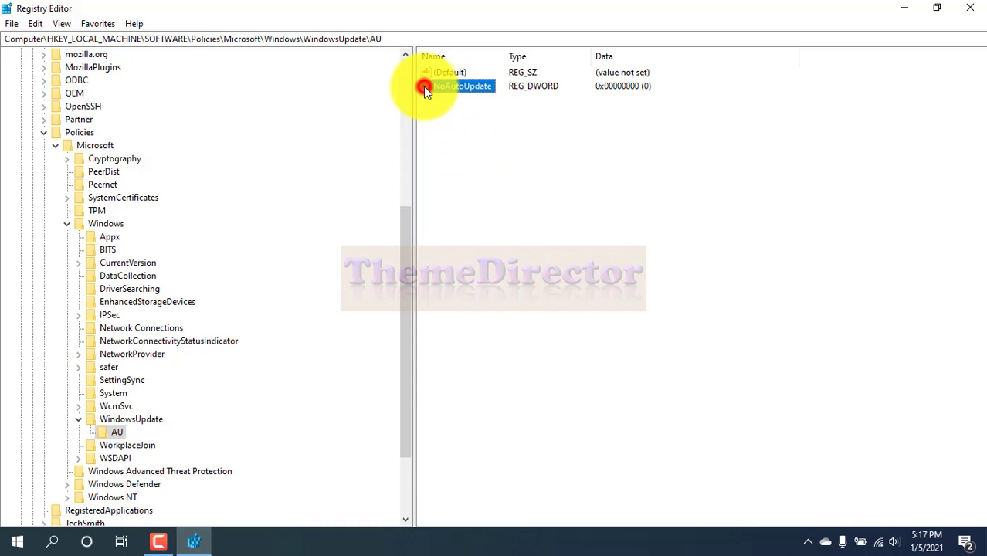
{"action": "double_click", "coordinate": [424, 86]}
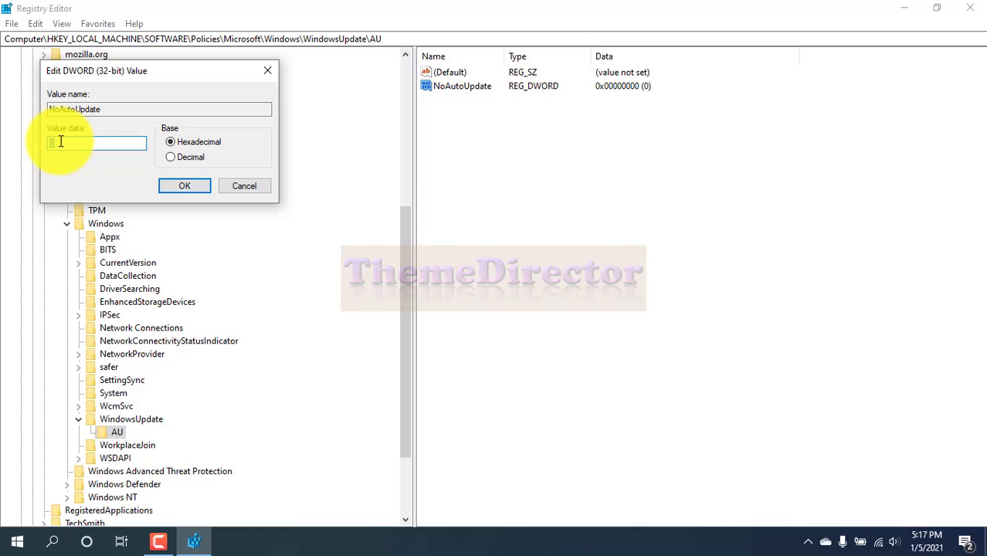
{"action": "type", "text": "1"}
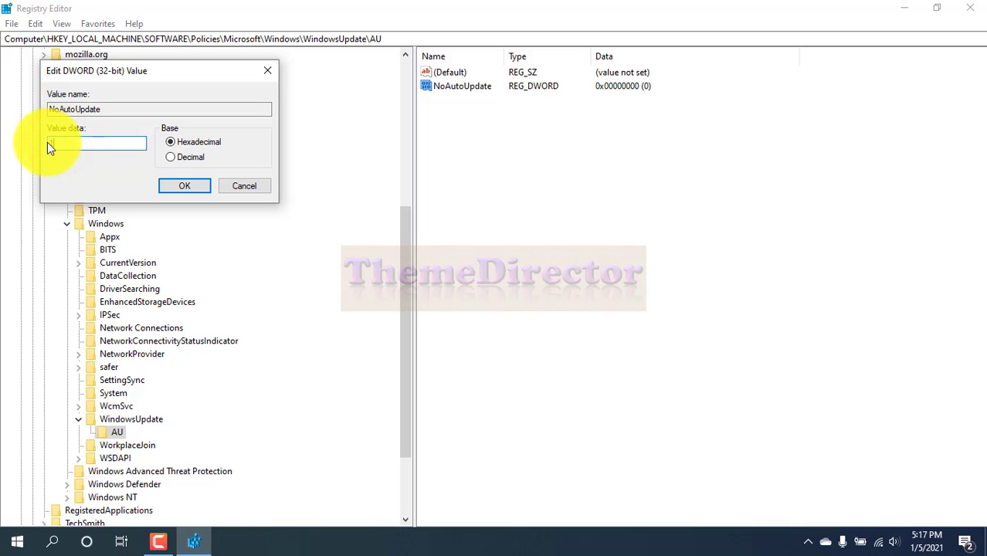
{"action": "left_click", "coordinate": [187, 185]}
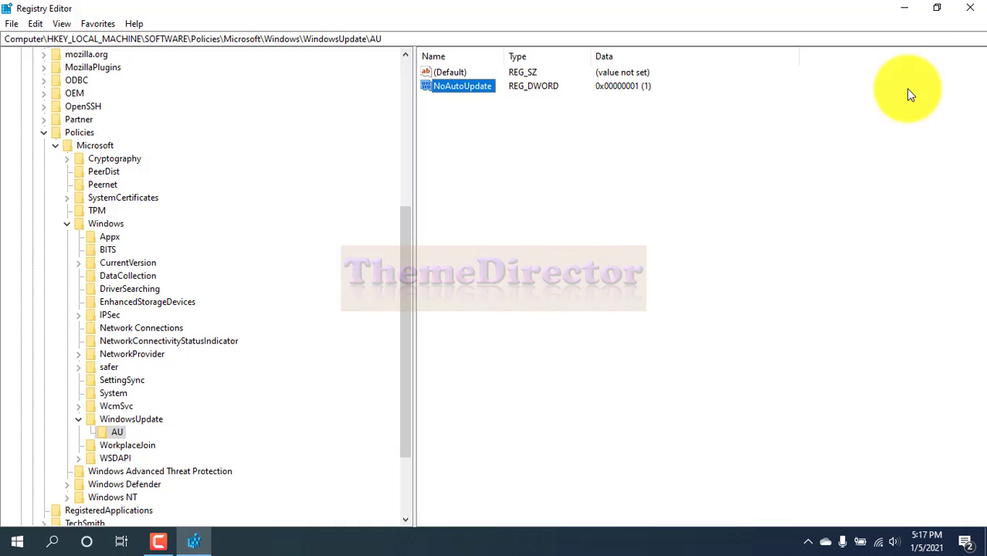
{"action": "left_click", "coordinate": [980, 8]}
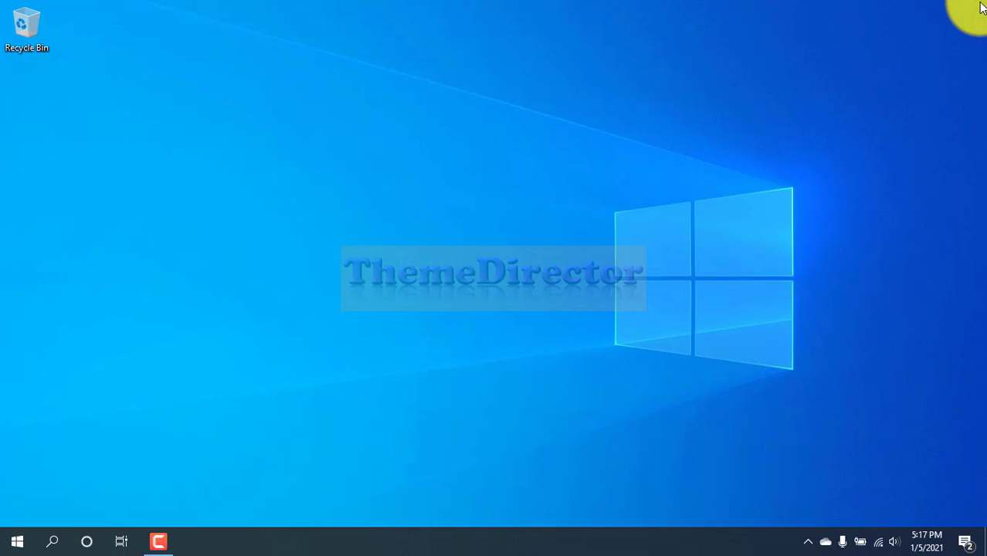
{"action": "right_click", "coordinate": [346, 155]}
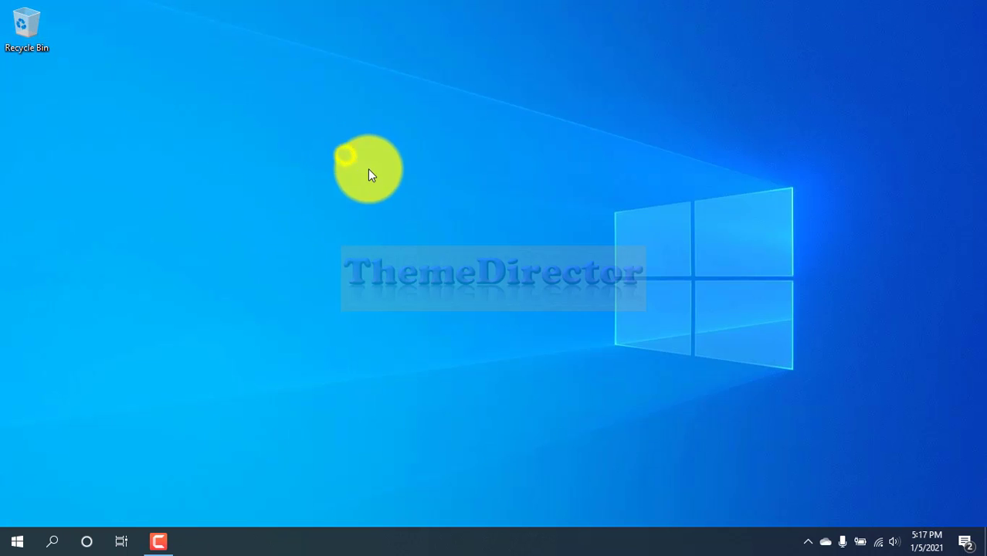
{"action": "left_click", "coordinate": [392, 202]}
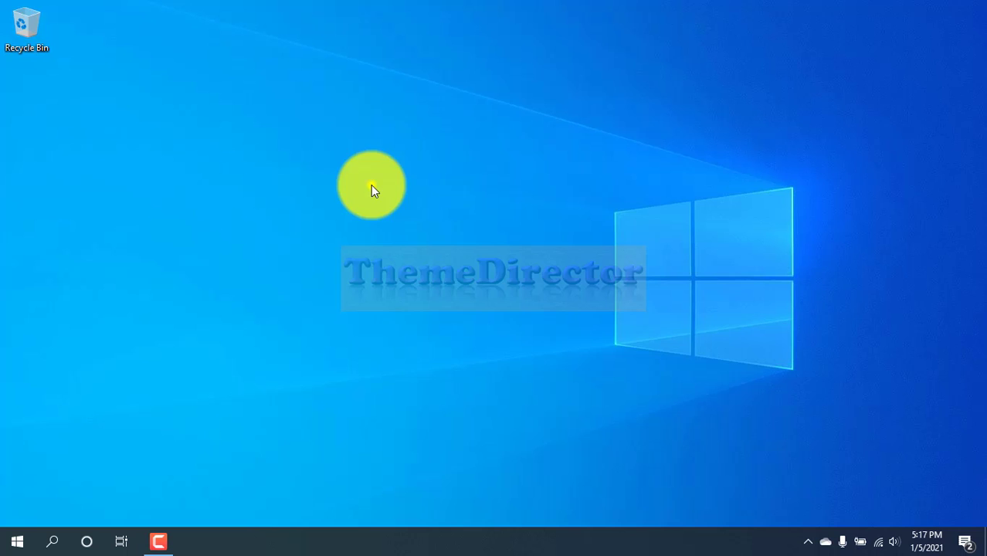
{"action": "right_click", "coordinate": [371, 185]}
{"action": "key", "text": "Escape"}
{"action": "right_click", "coordinate": [377, 204]}
{"action": "left_click", "coordinate": [409, 234]}
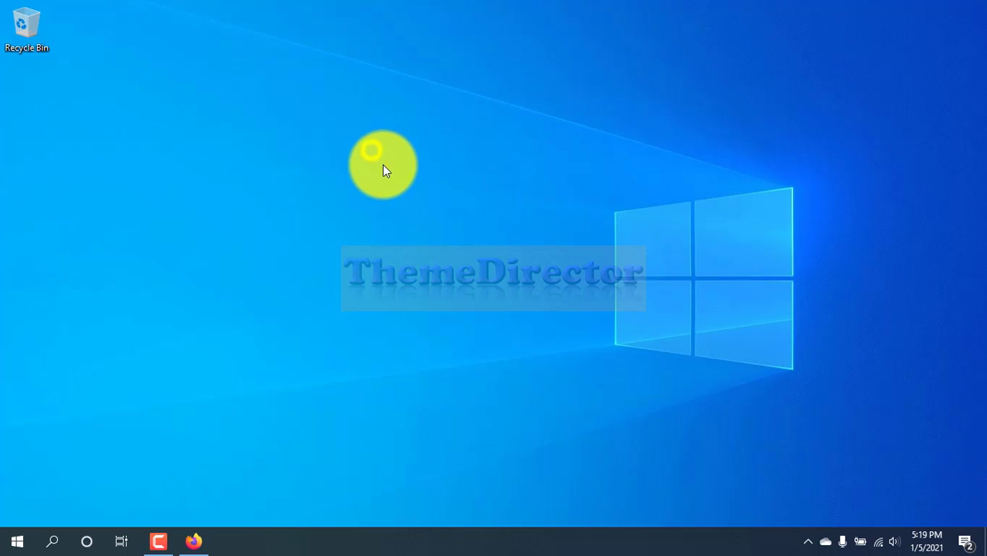
{"action": "right_click", "coordinate": [365, 149]}
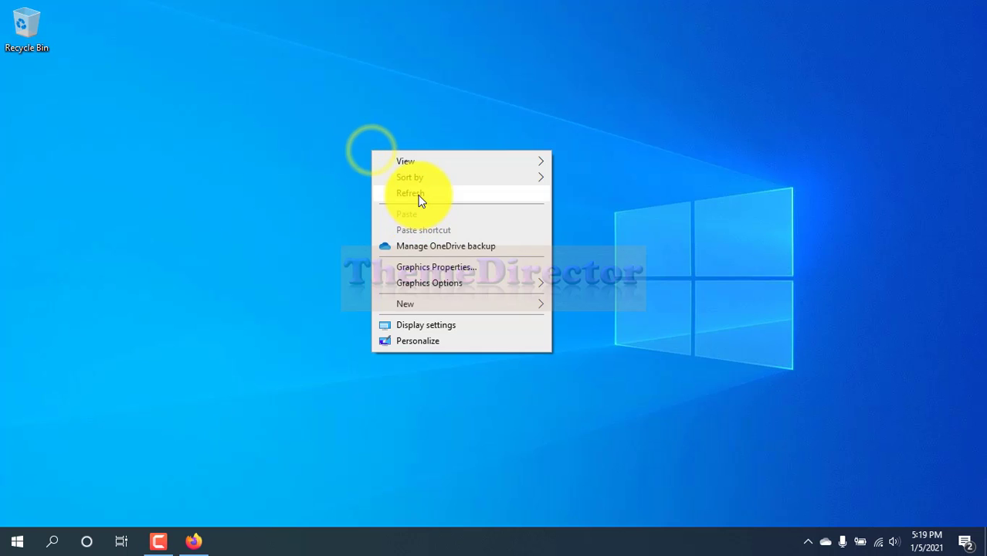
{"action": "left_click", "coordinate": [419, 197]}
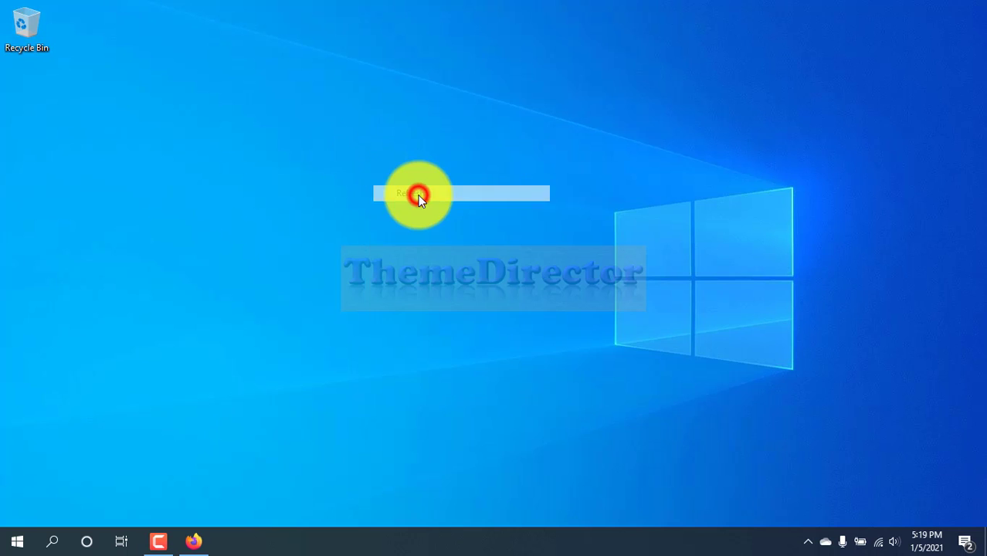
- Subscribe to ThemeDirector with All notifications, check the notifications panel, and close Firefox
{"action": "left_click", "coordinate": [193, 543]}
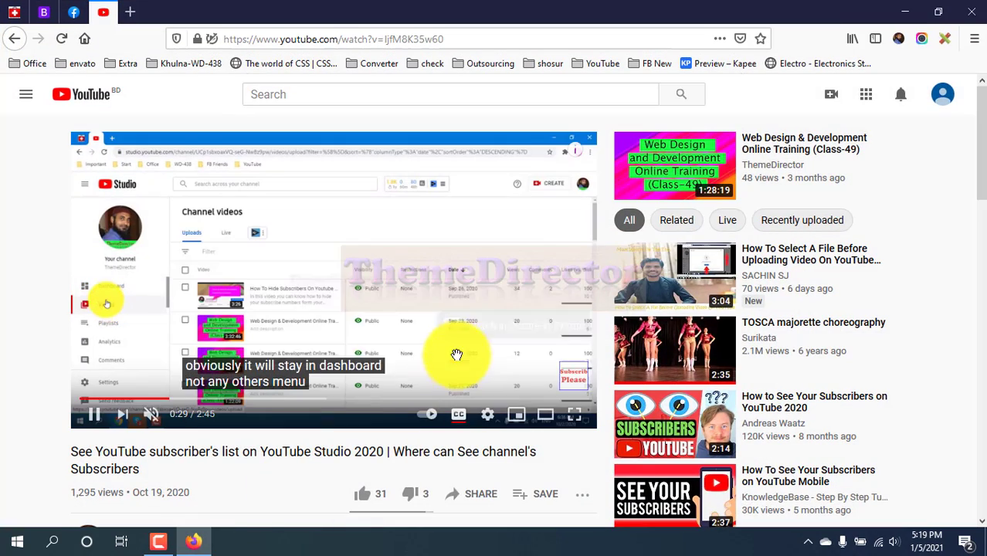
{"action": "scroll", "coordinate": [483, 310], "scroll_direction": "down", "scroll_amount": 3}
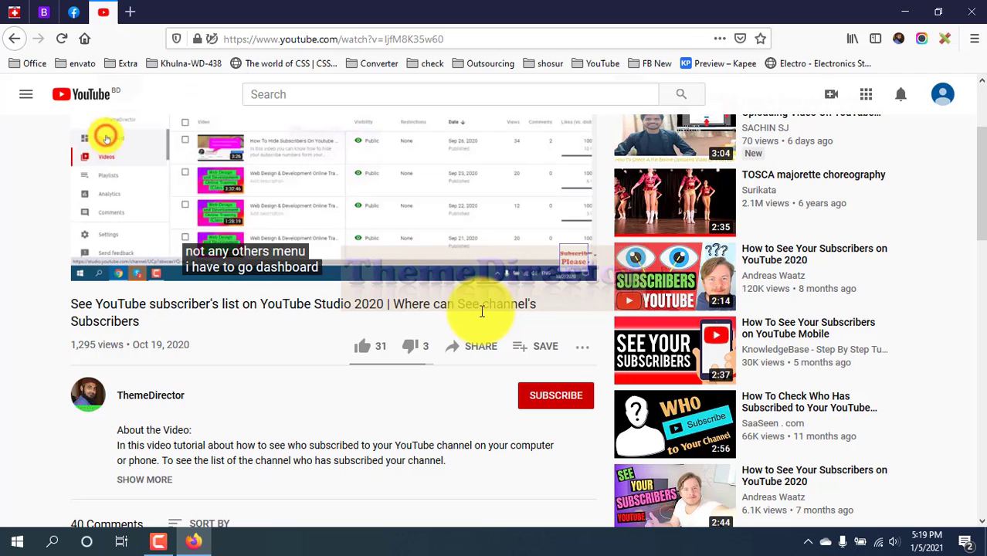
{"action": "left_click", "coordinate": [556, 397]}
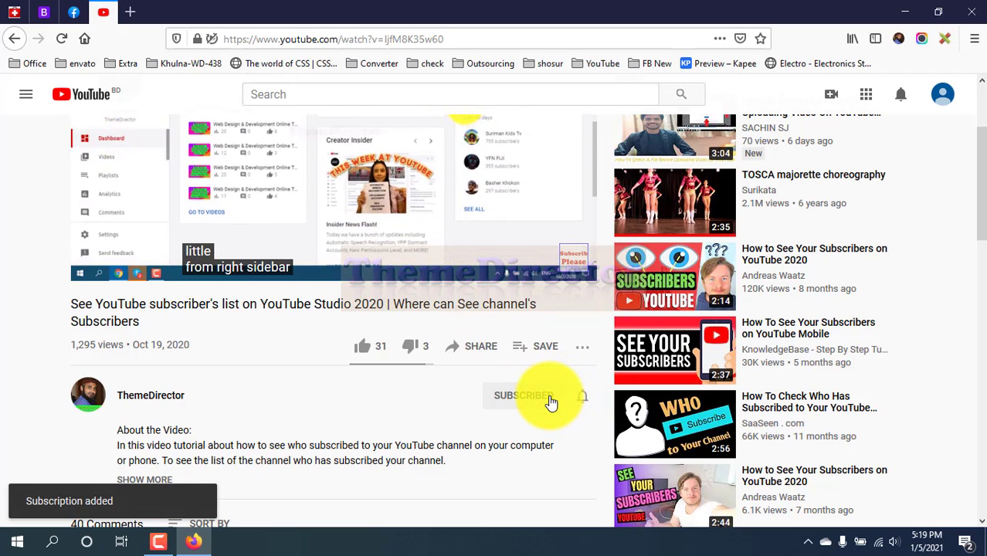
{"action": "left_click", "coordinate": [582, 399]}
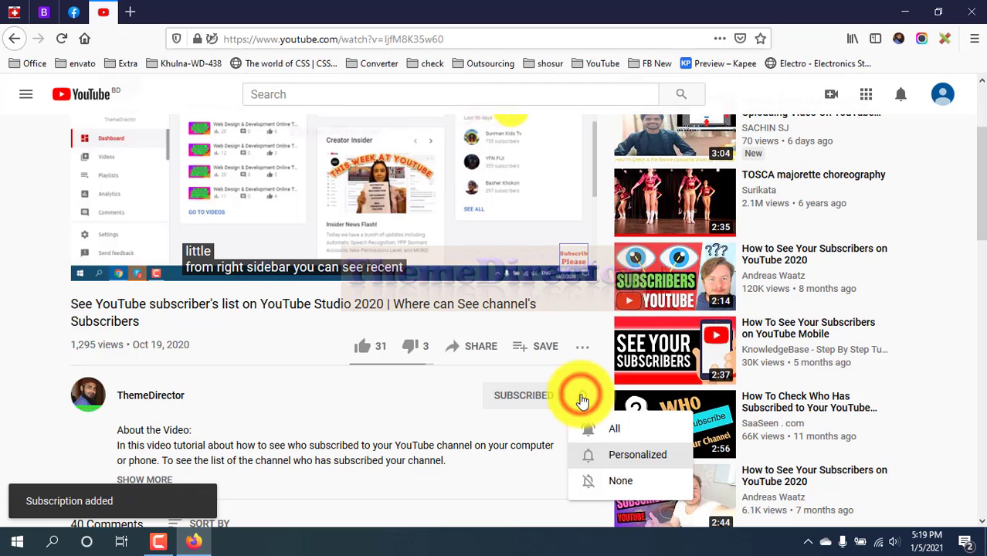
{"action": "left_click", "coordinate": [600, 429]}
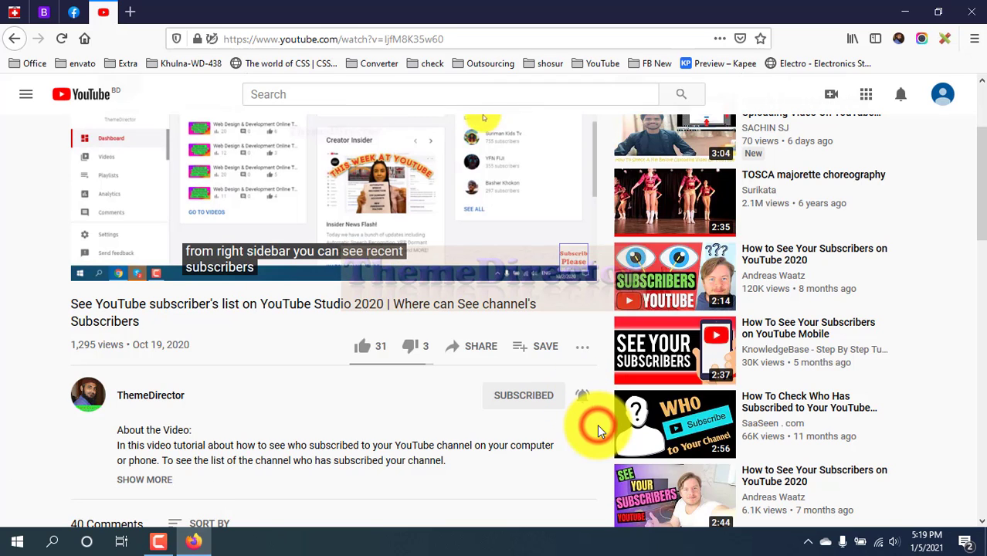
{"action": "left_click", "coordinate": [900, 96]}
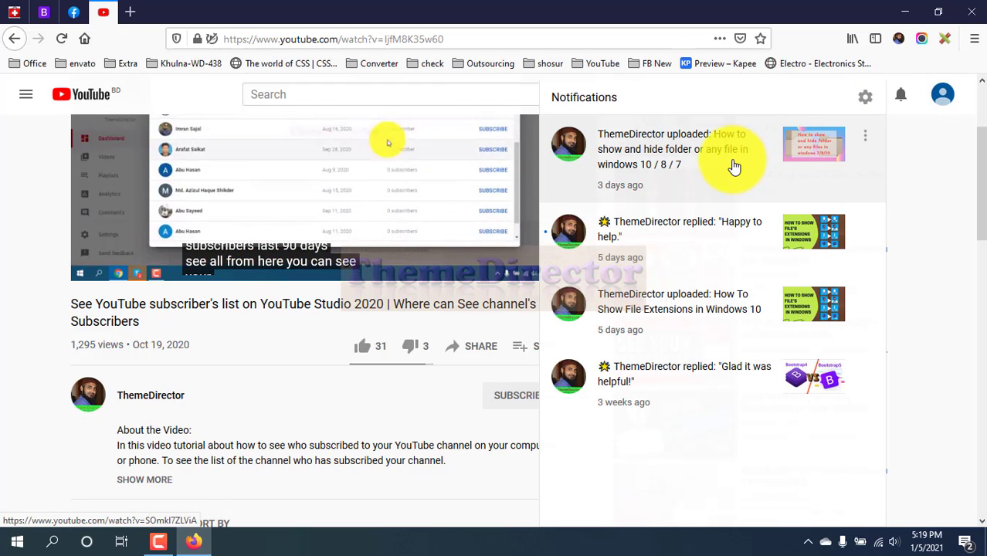
{"action": "left_click", "coordinate": [975, 13]}
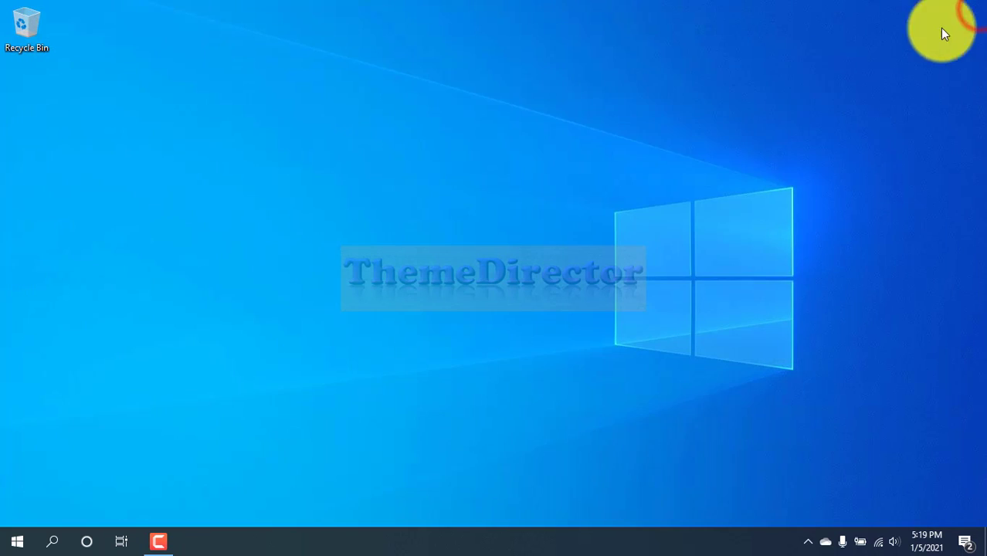